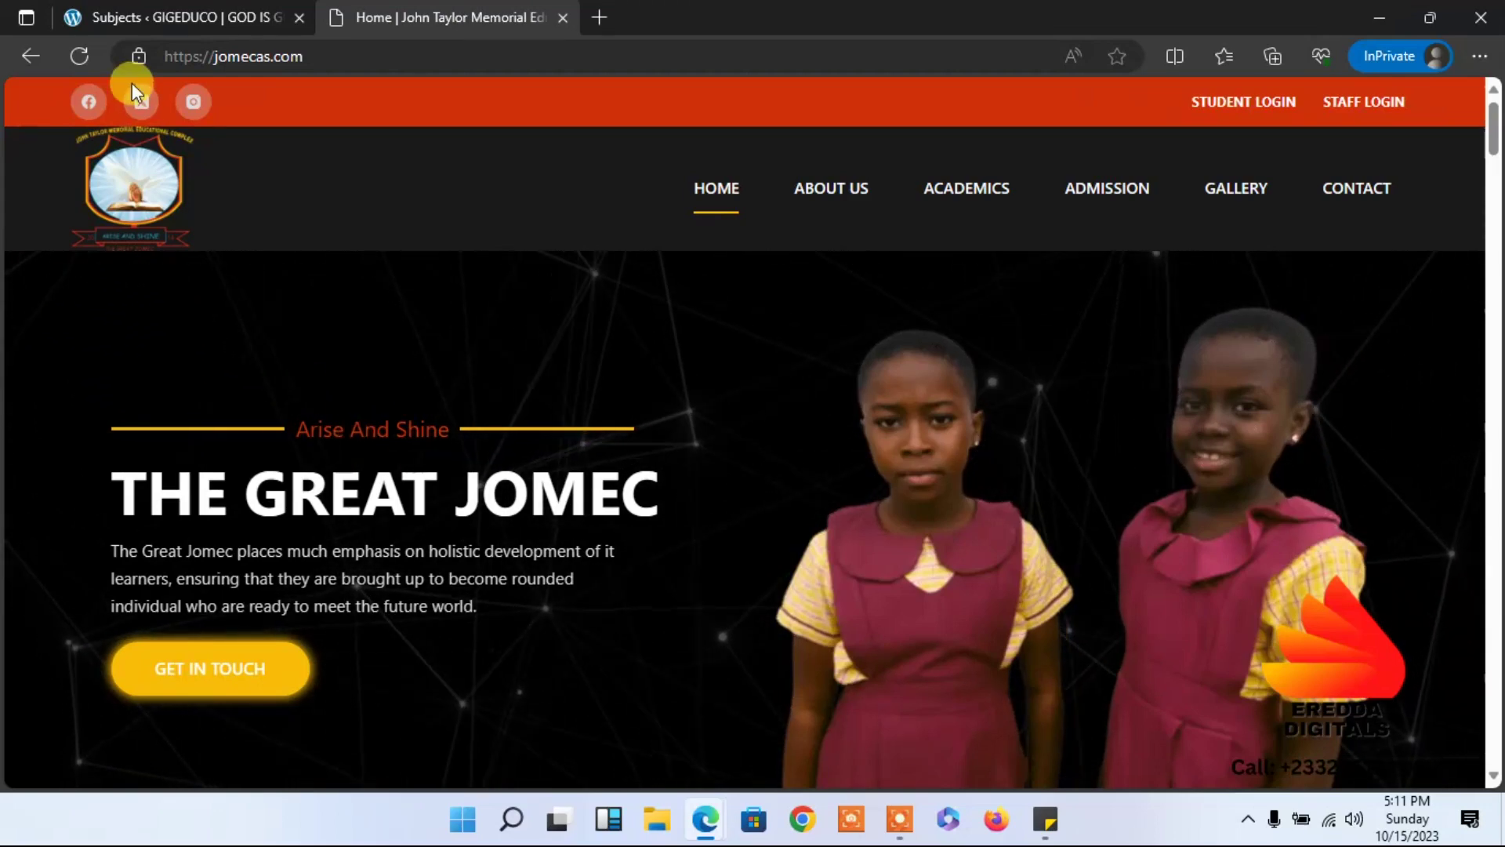
Open the John Taylor Memorial staff login page and enter the staff username.
left_click(130, 11)
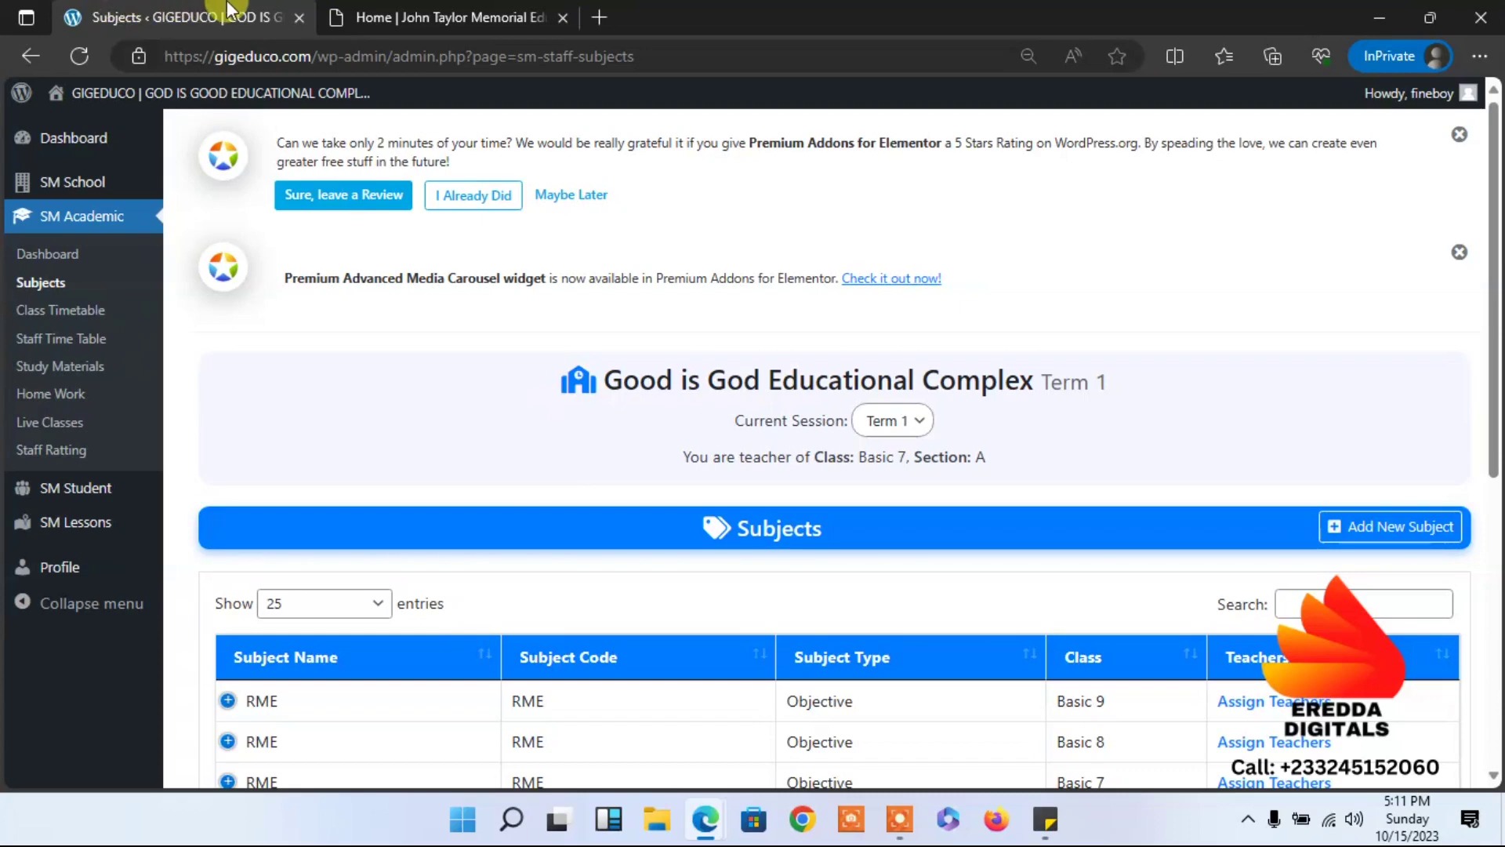
left_click(408, 11)
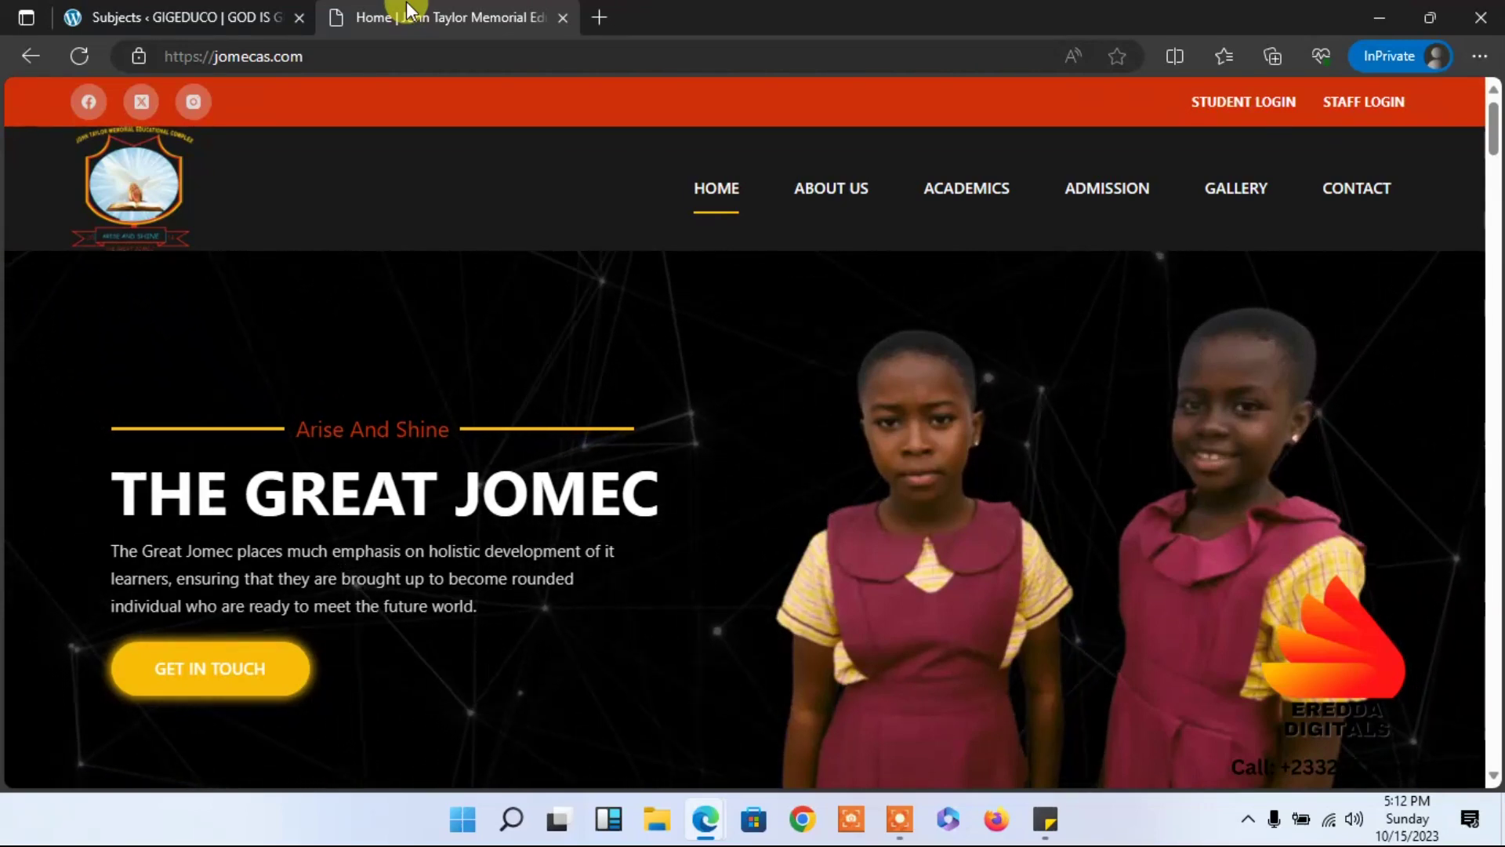
left_click(1343, 109)
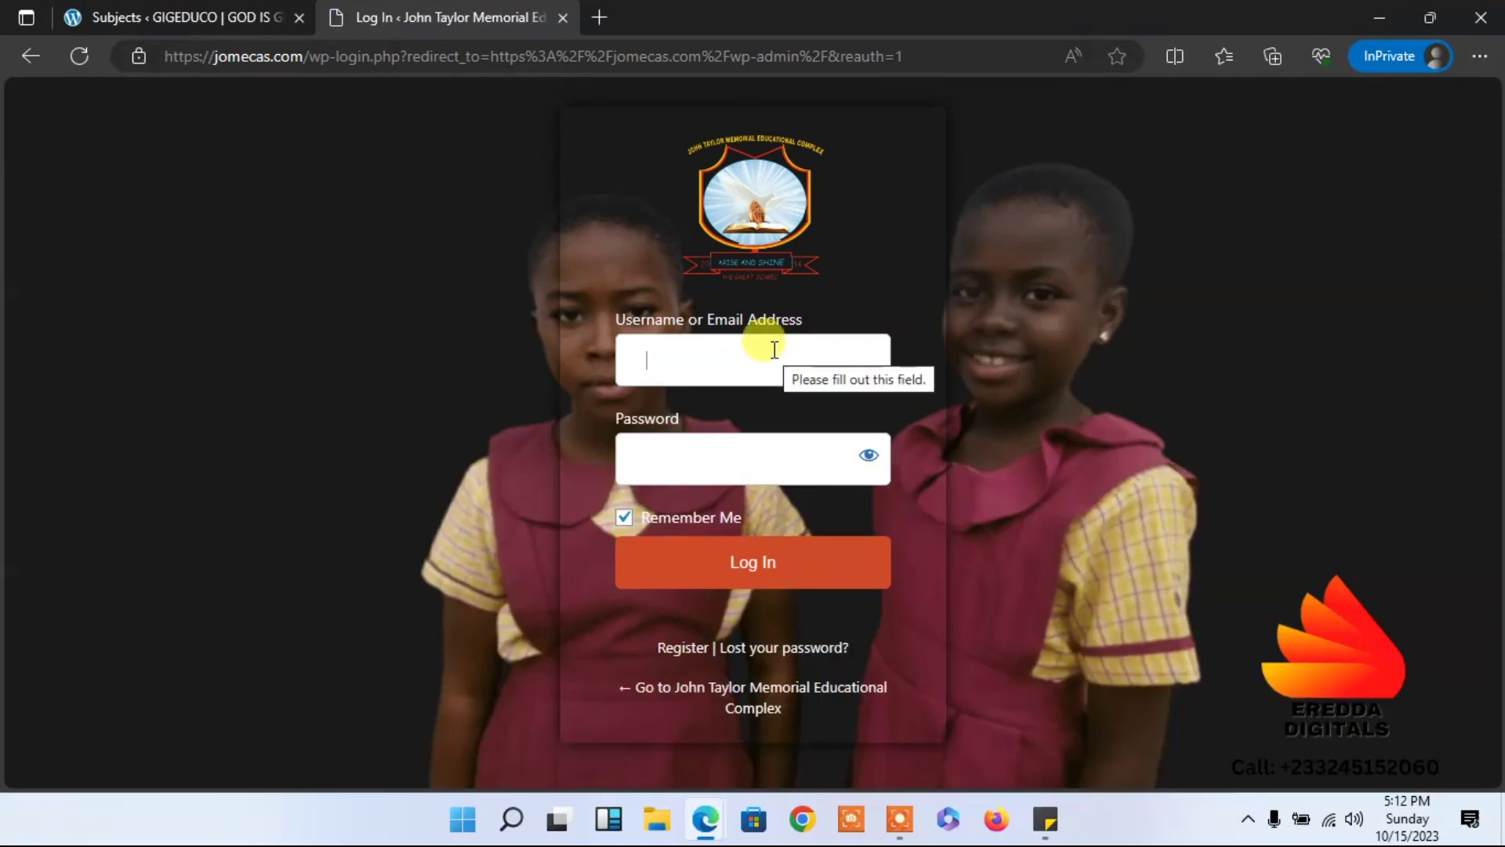
type("eredda")
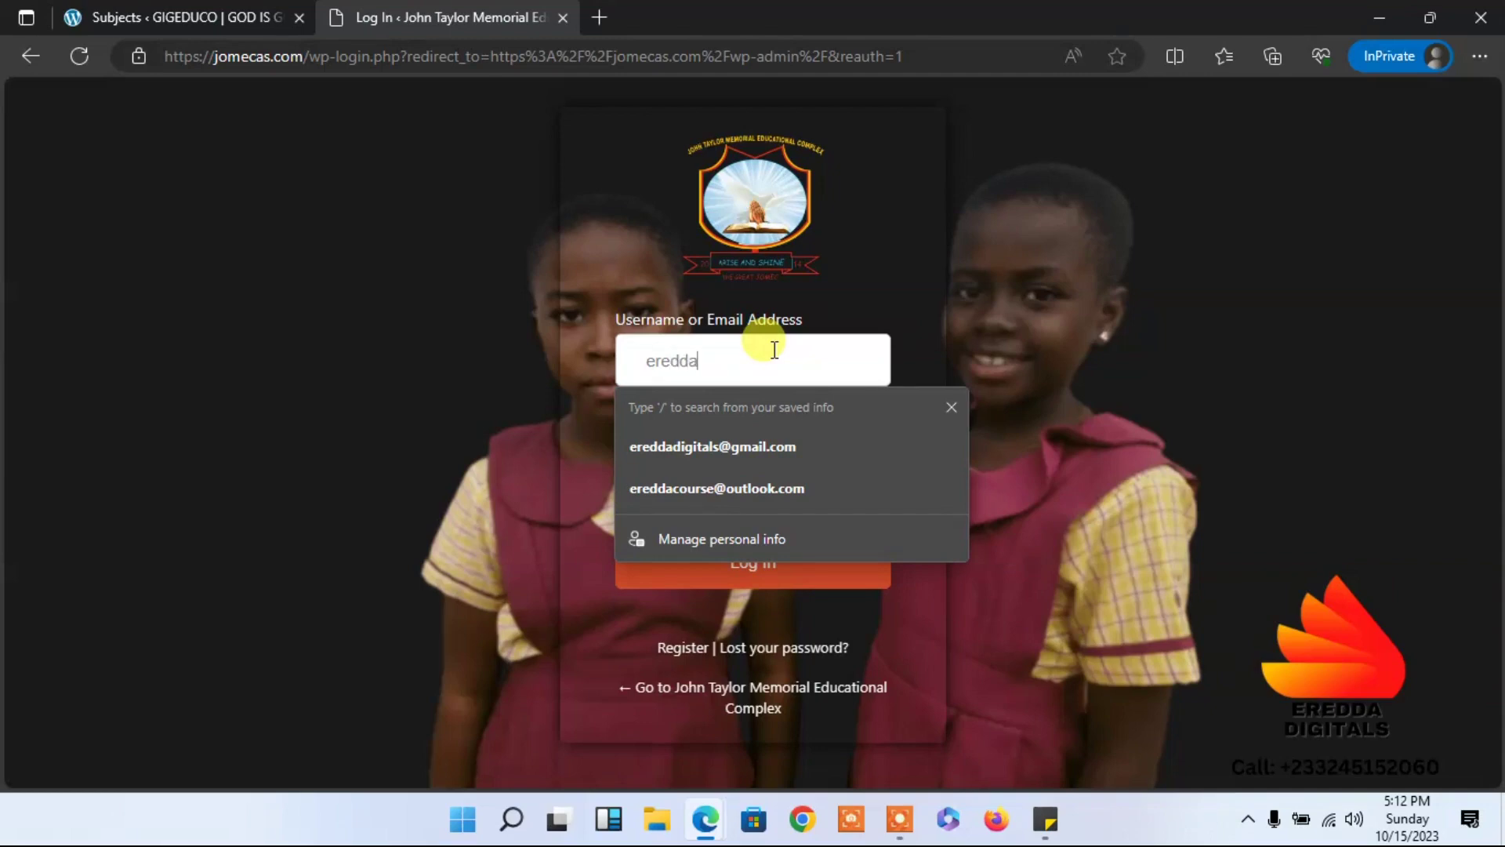
left_click(524, 326)
left_click(662, 452)
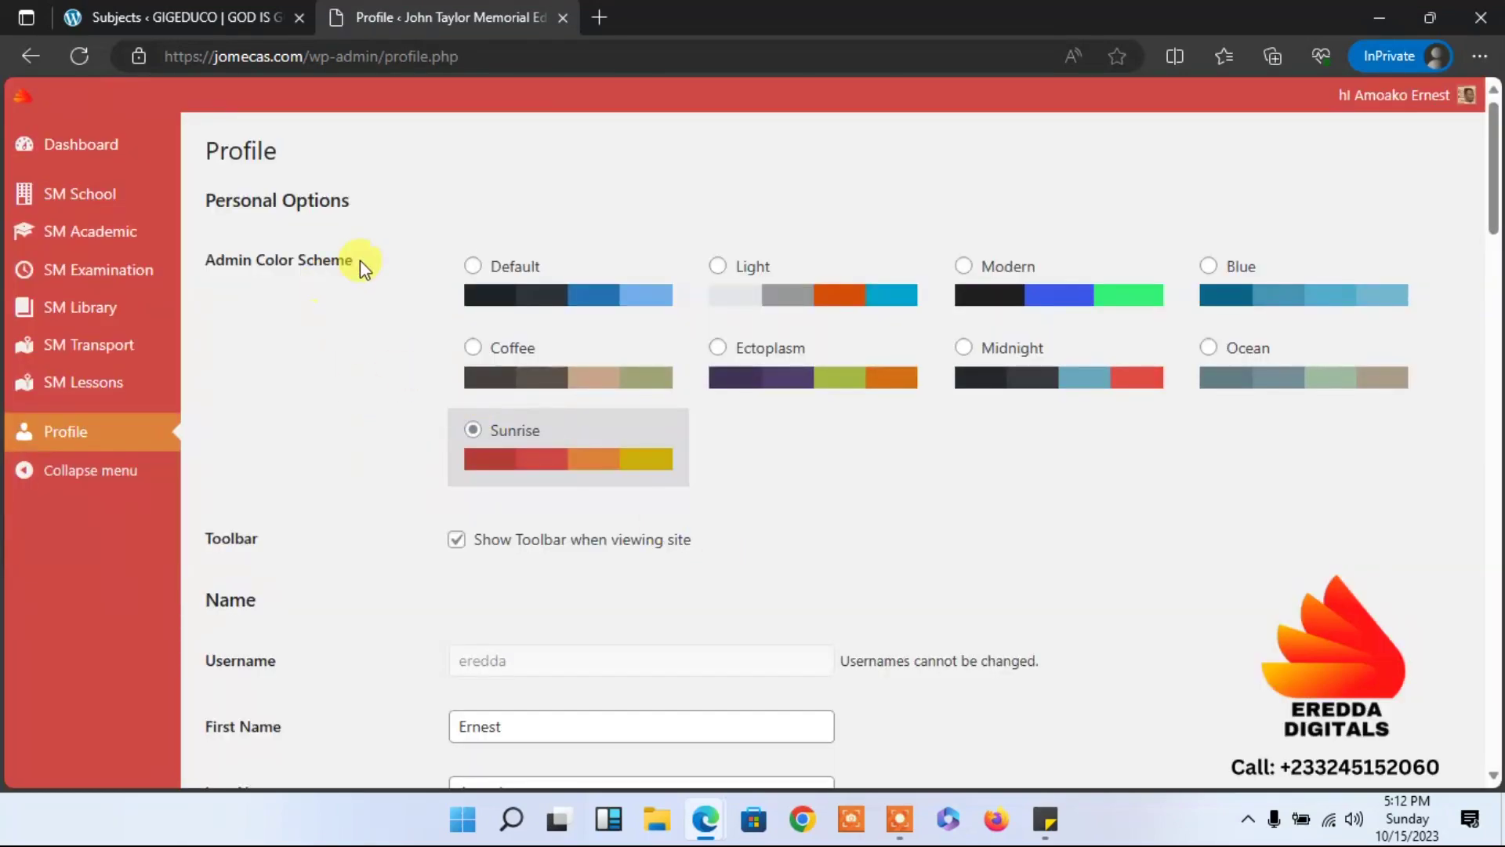
From the Profile page, go to SM Academic > Subjects in the sidebar.
left_click_drag(1490, 226, 1411, 502)
left_click_drag(1425, 627, 1498, 839)
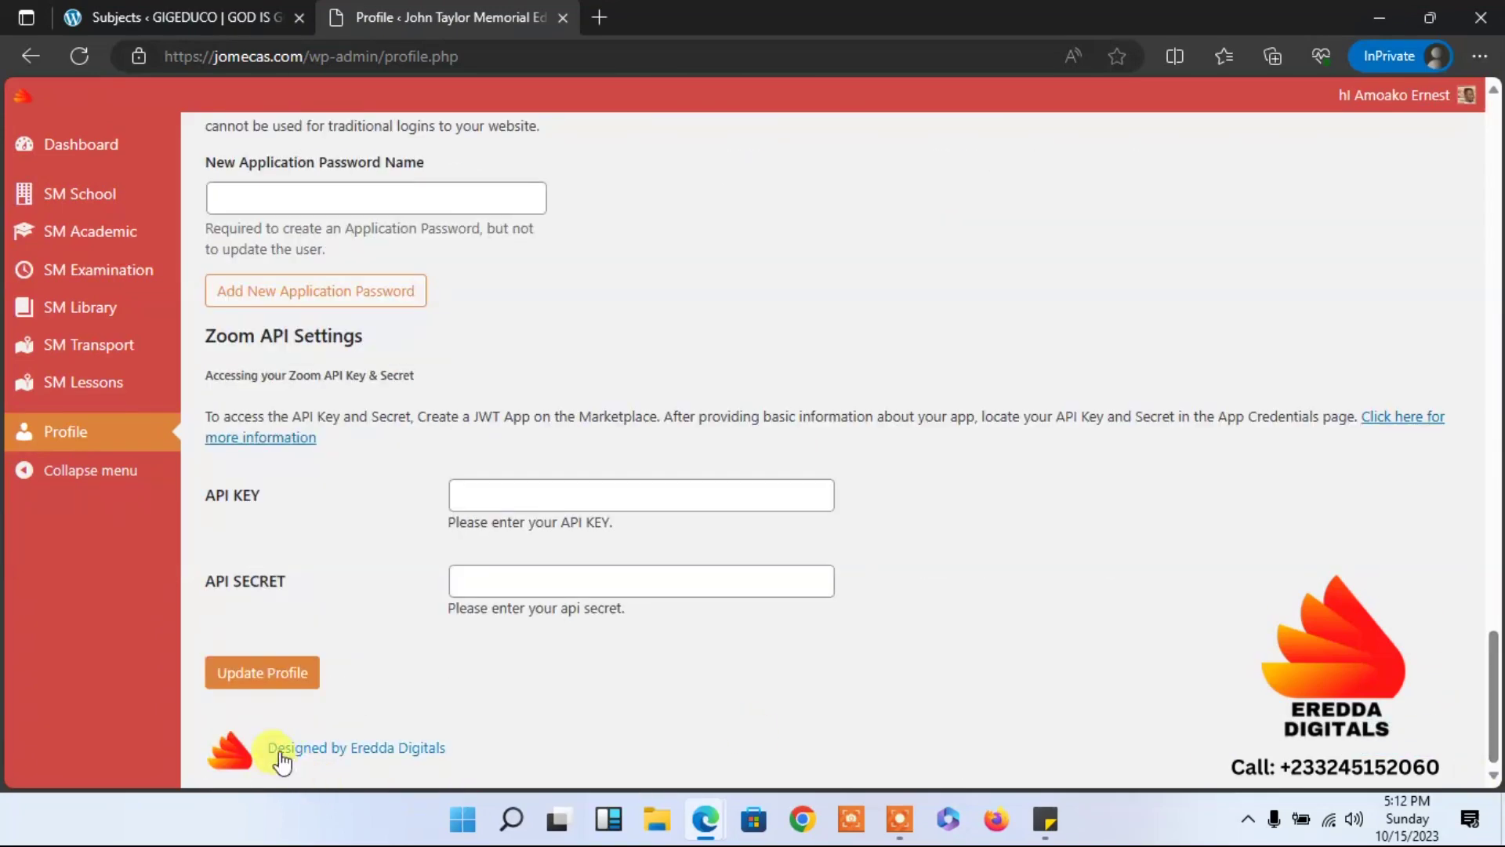
left_click_drag(1492, 700, 1336, 167)
mouse_move(169, 212)
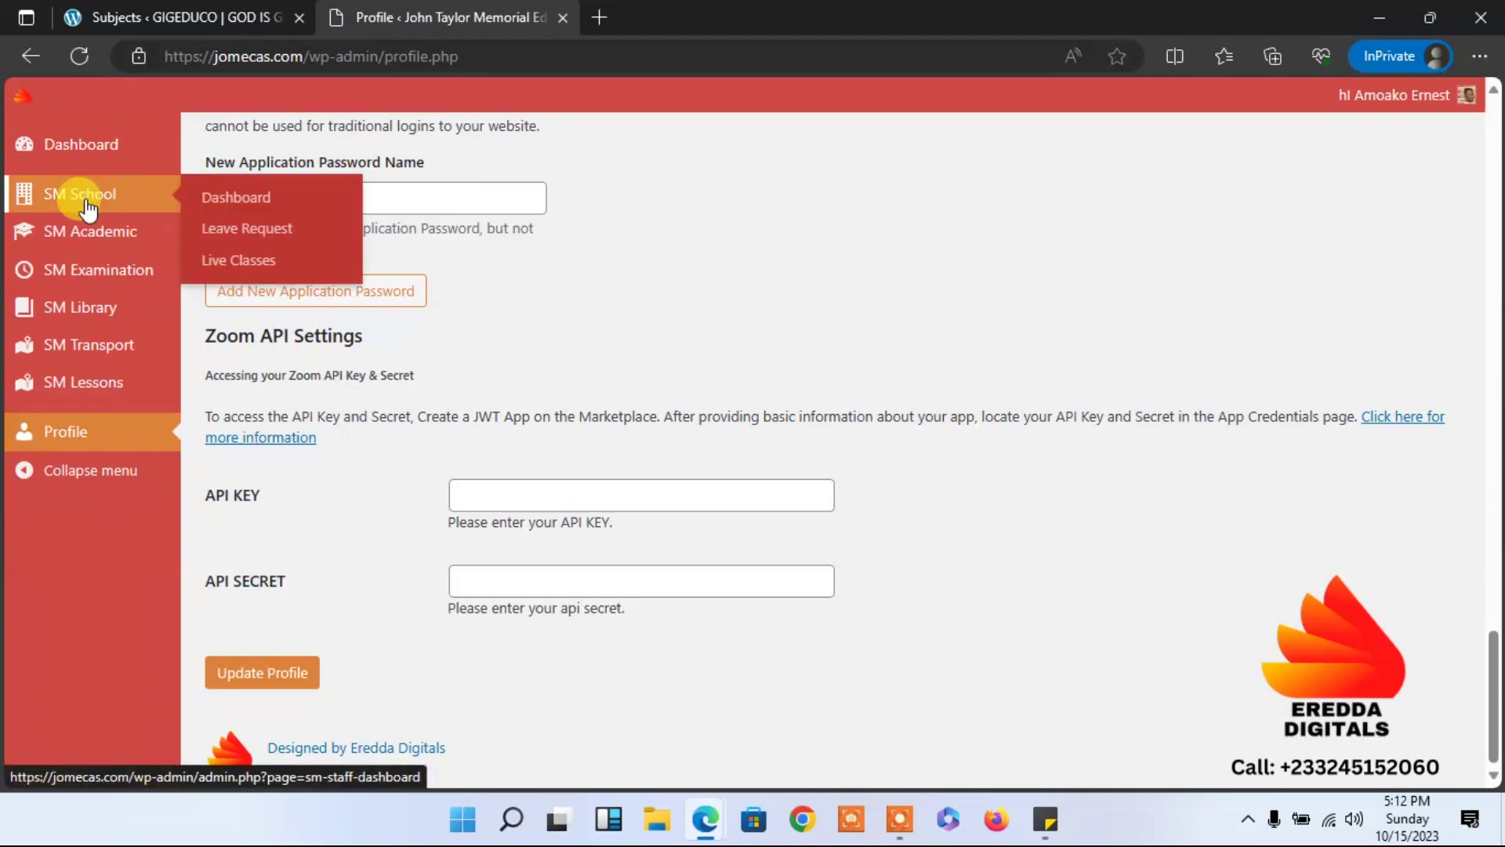
mouse_move(123, 245)
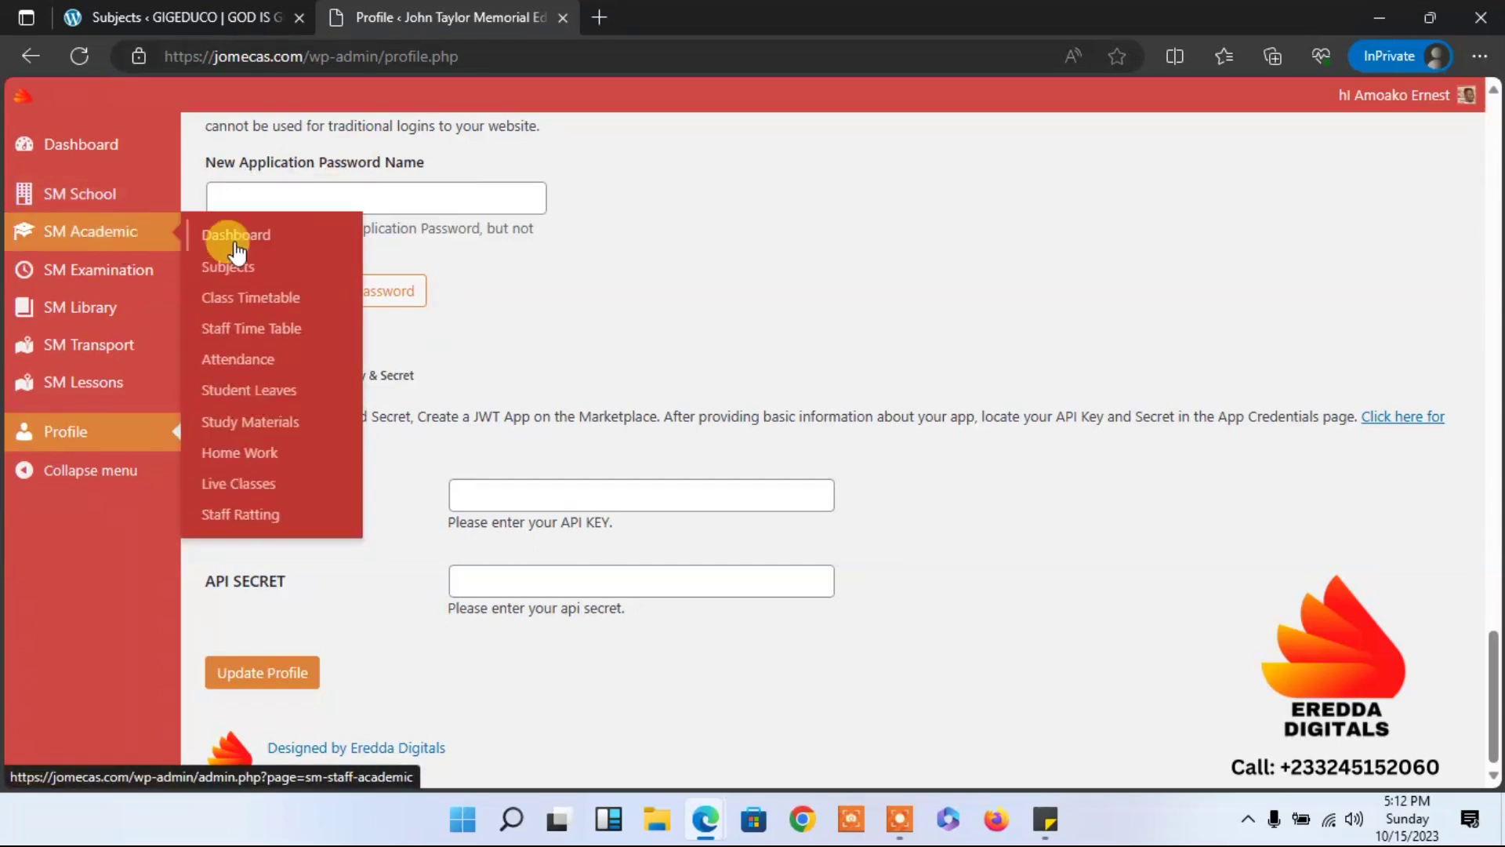
left_click(235, 269)
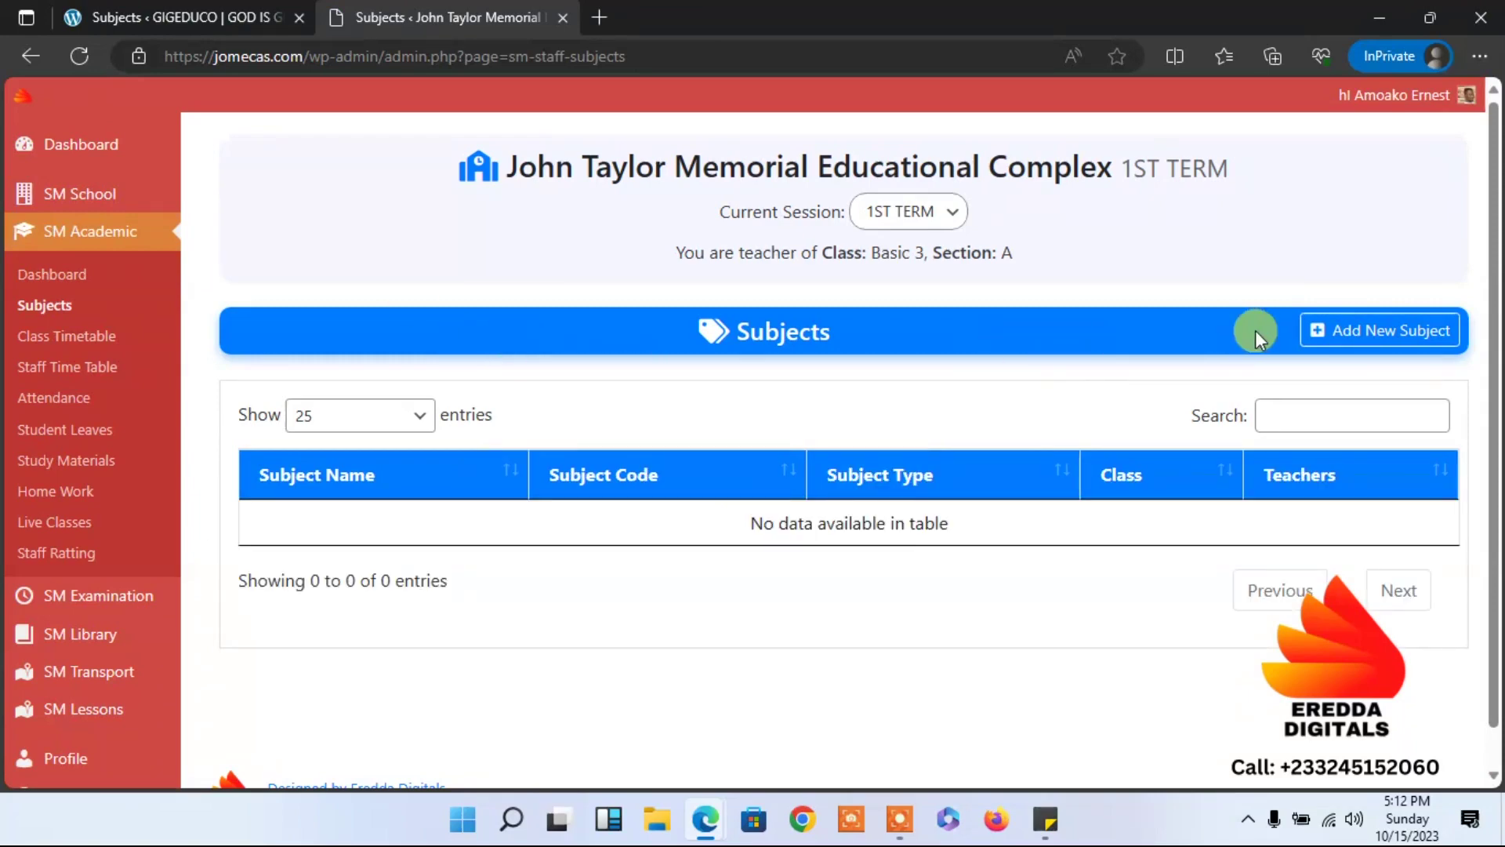
Start a new subject named Mathematics with subject type Practical.
left_click(1376, 332)
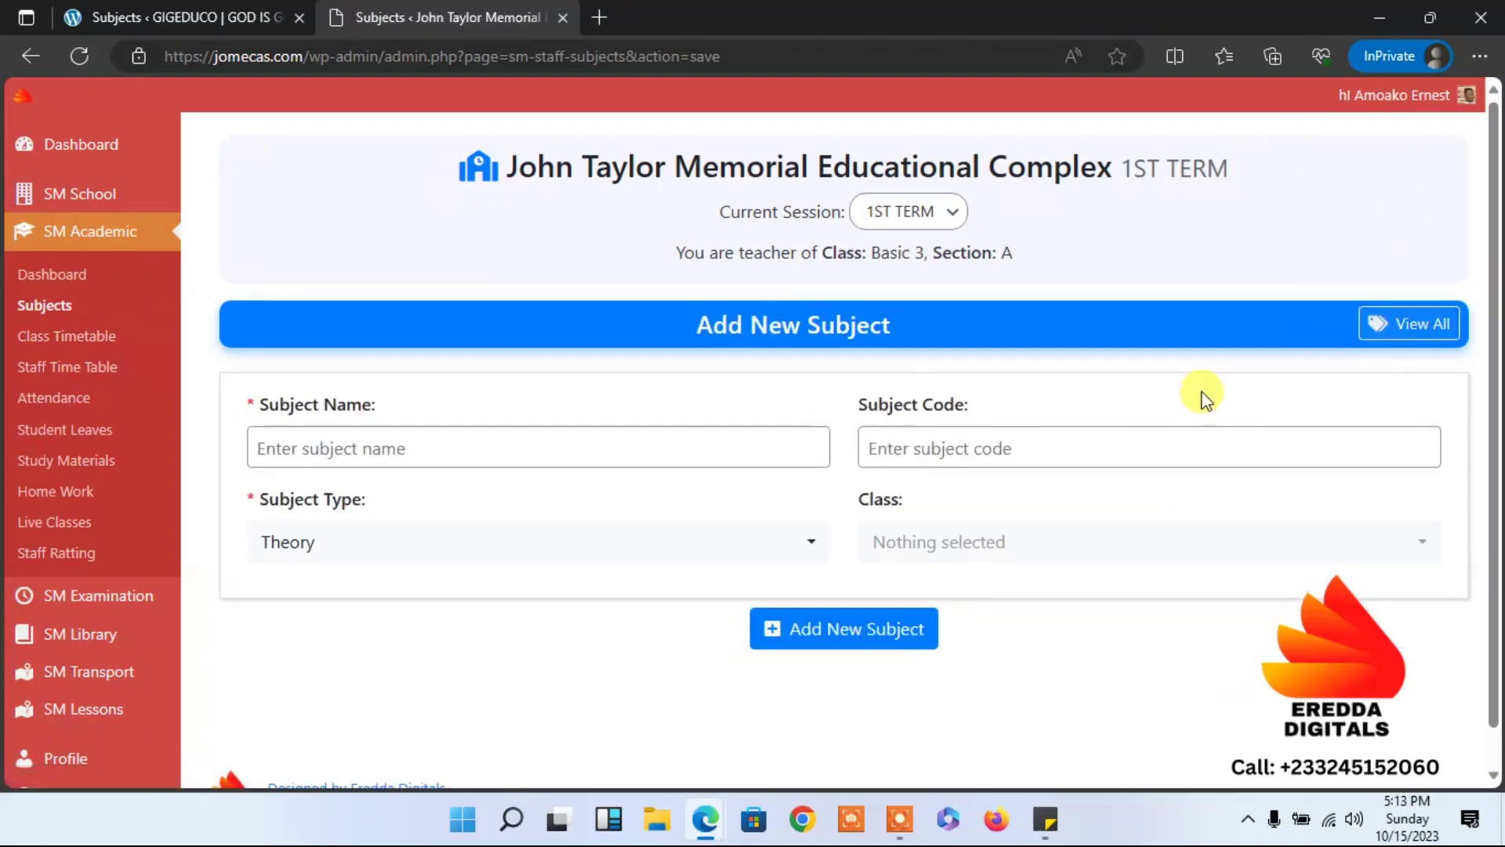
left_click(557, 450)
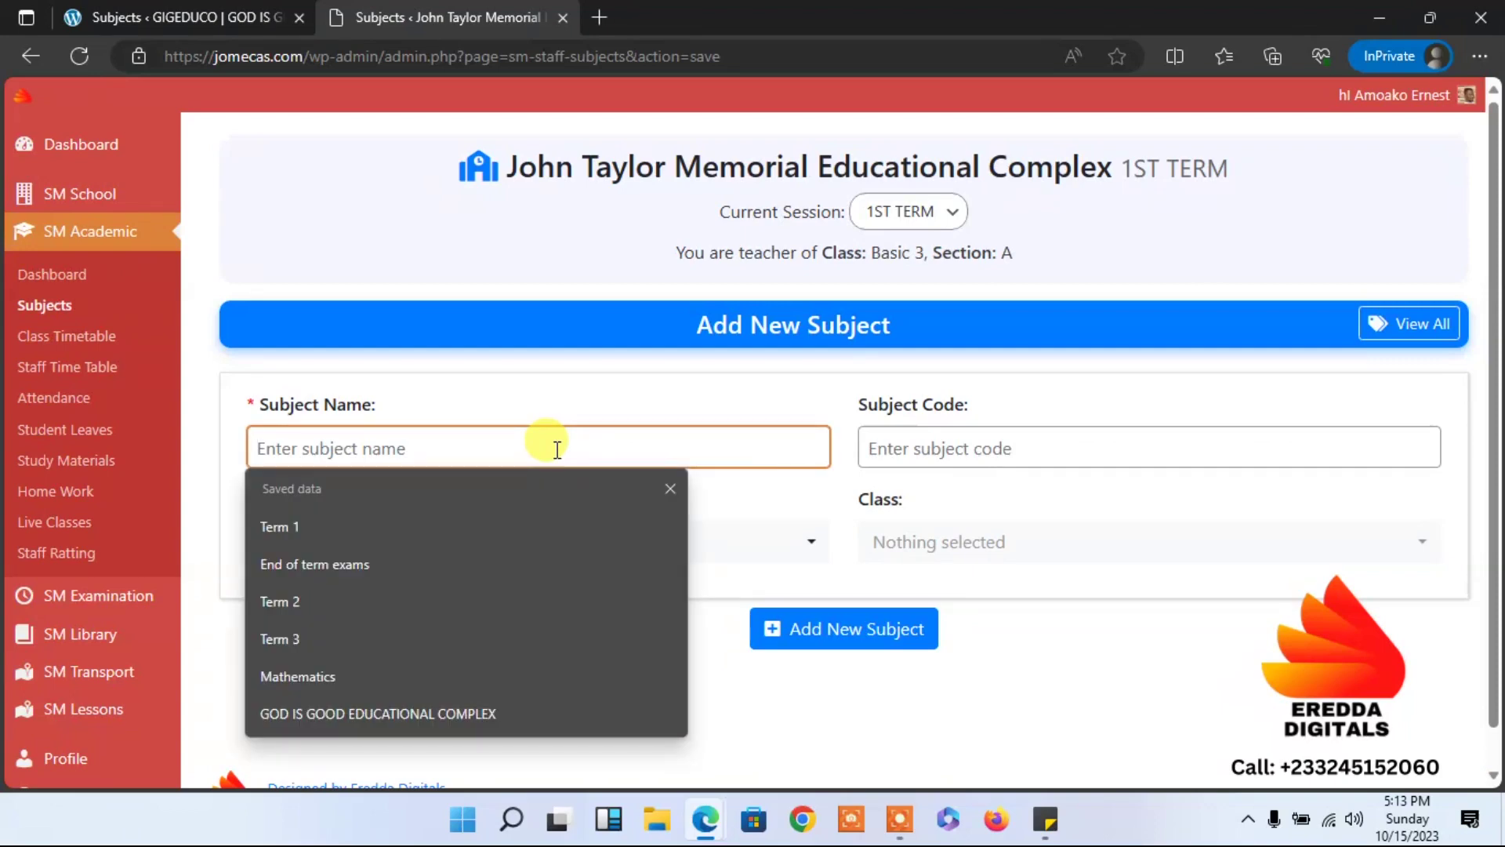
type("Mathematics")
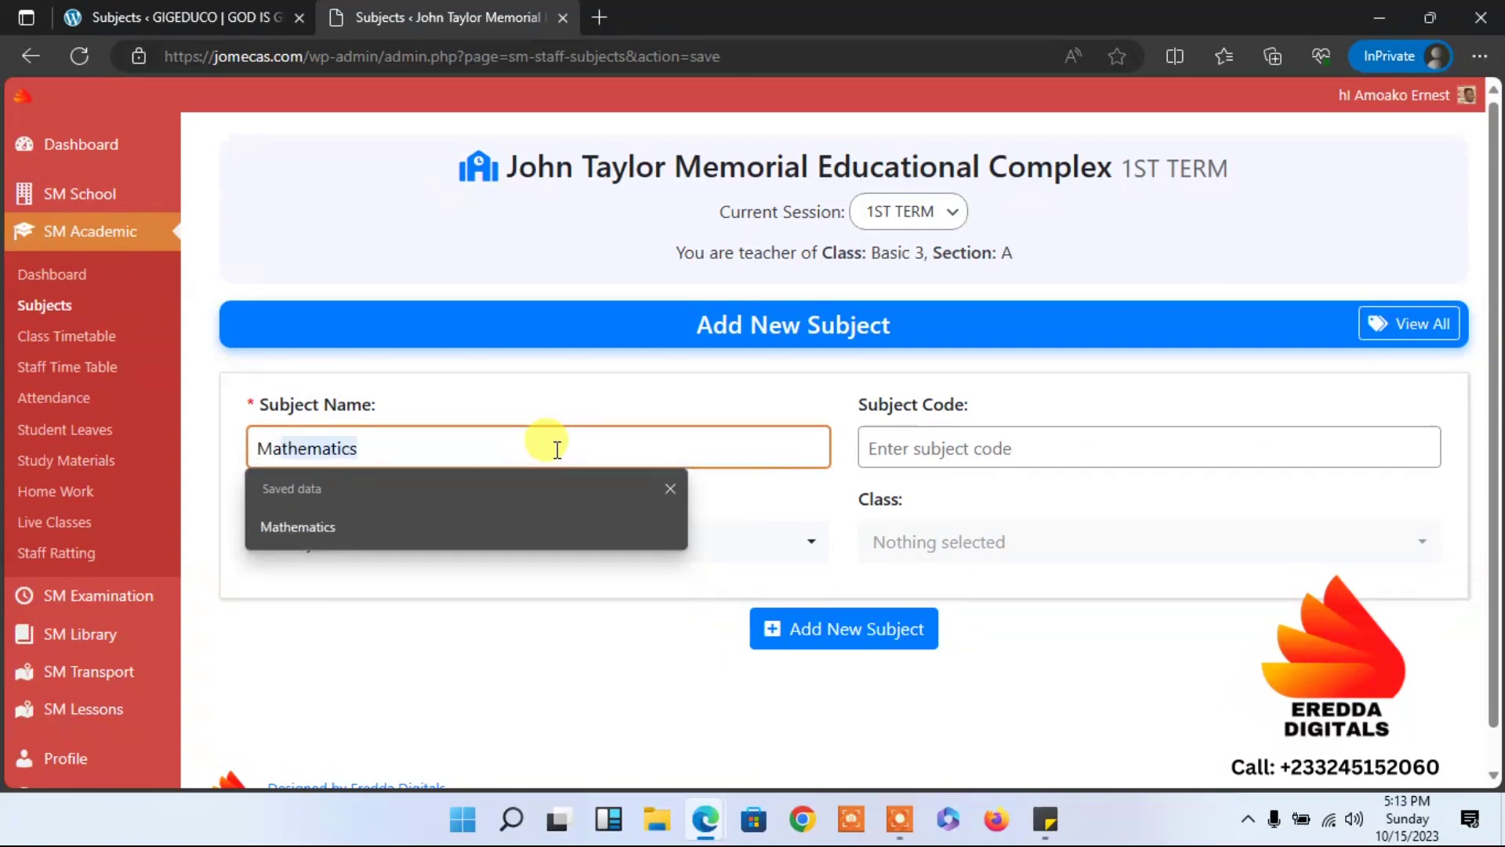
left_click(436, 539)
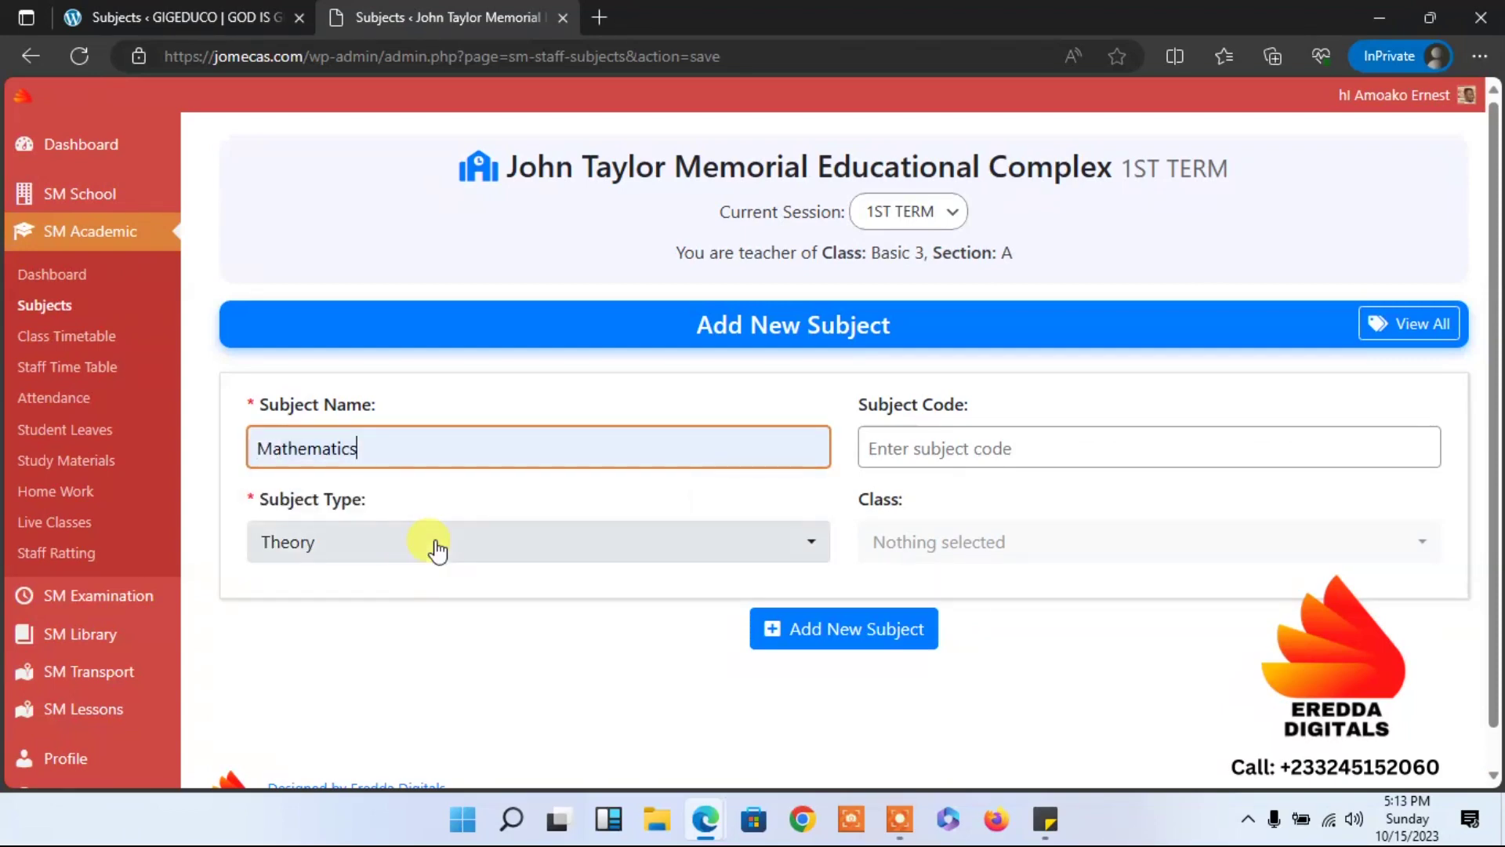
left_click(430, 550)
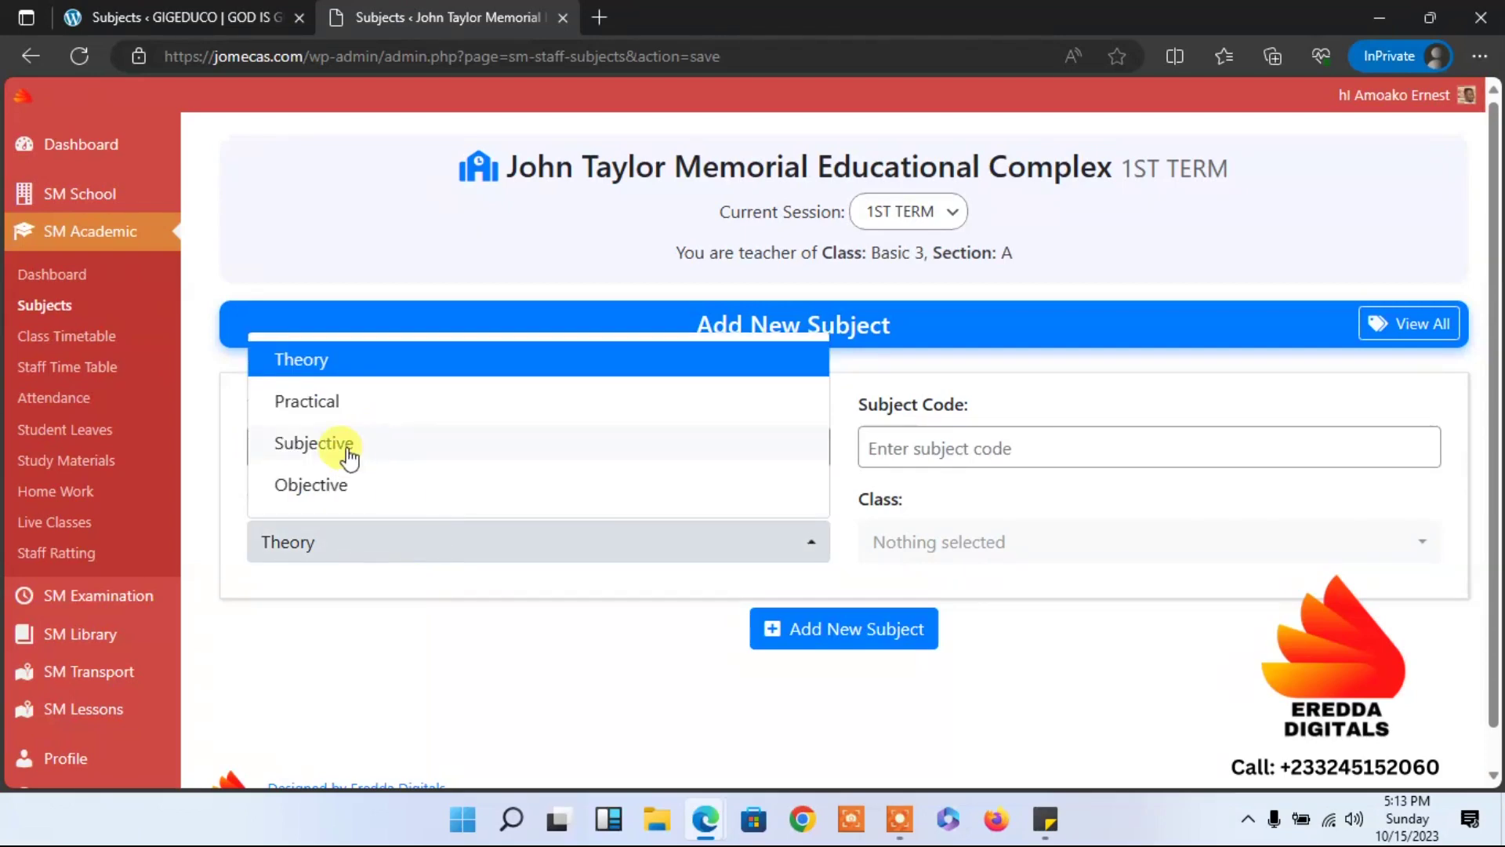
left_click(364, 397)
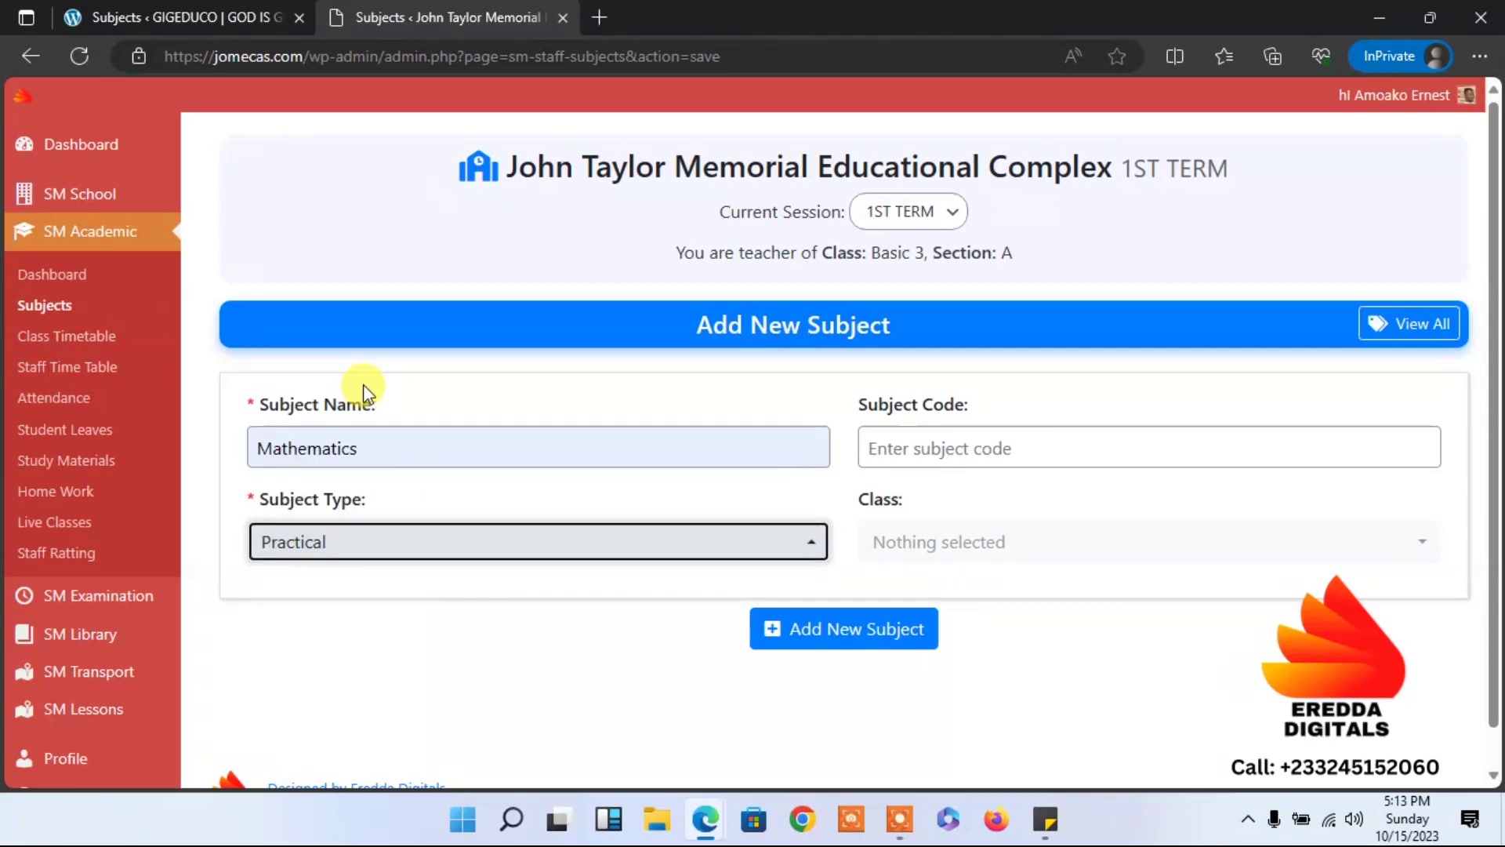
Give Mathematics the code Math, assign all classes, and save it.
left_click(944, 439)
left_click(909, 523)
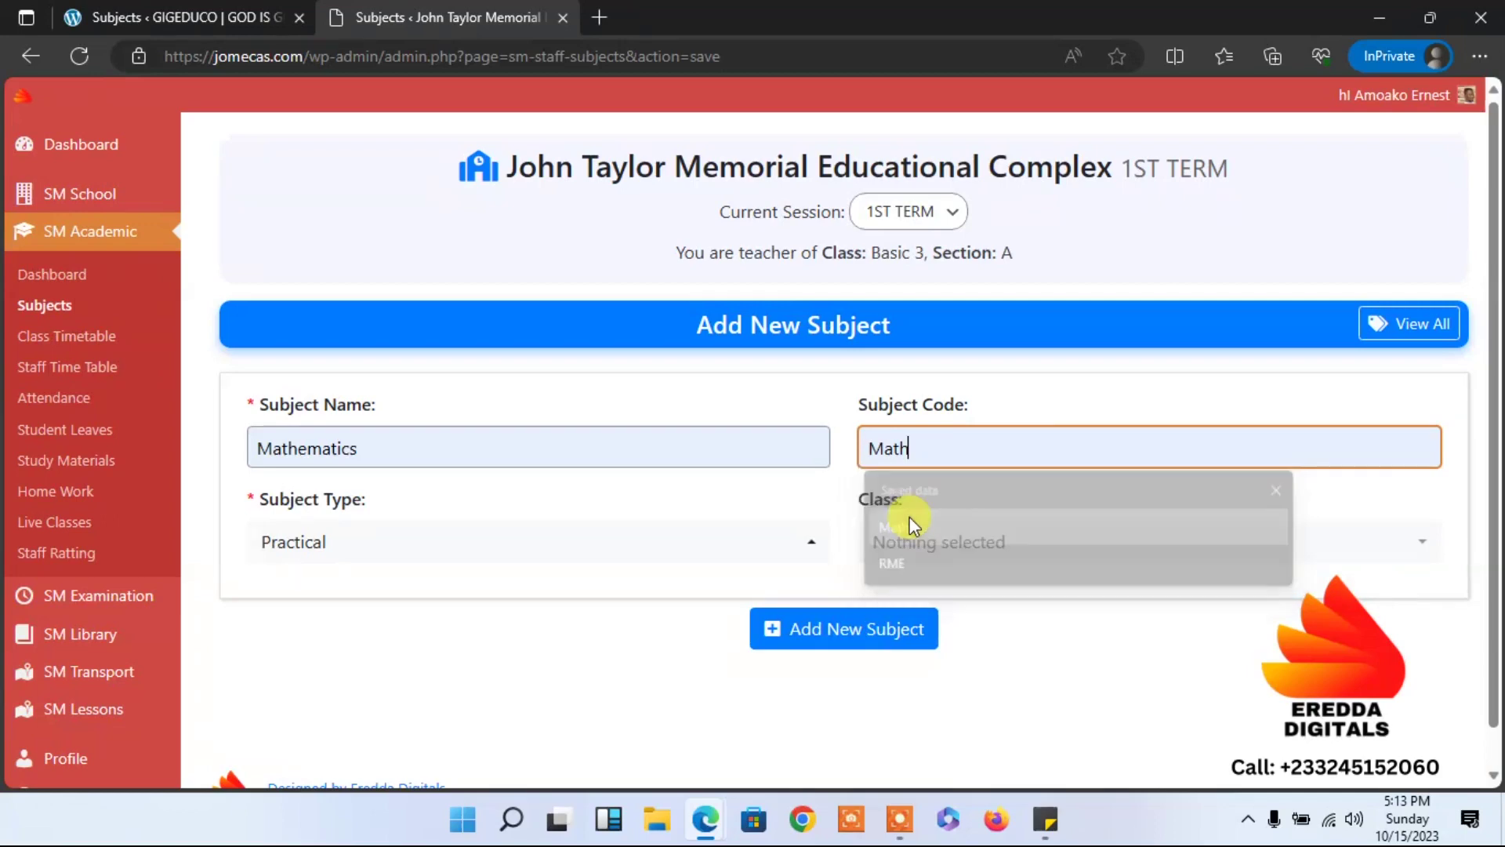
left_click(914, 541)
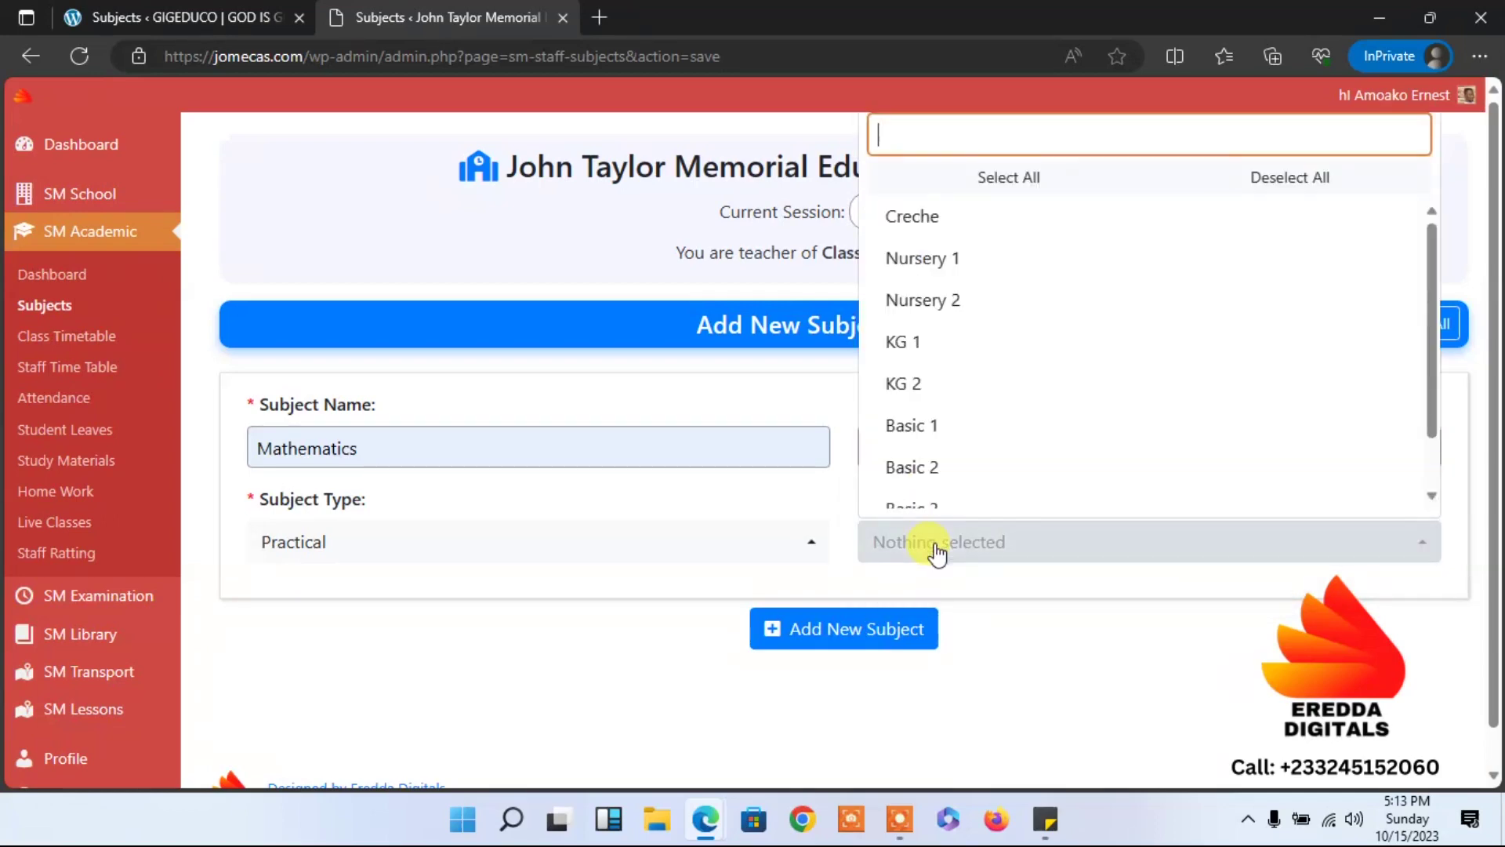
left_click(989, 177)
left_click(1120, 657)
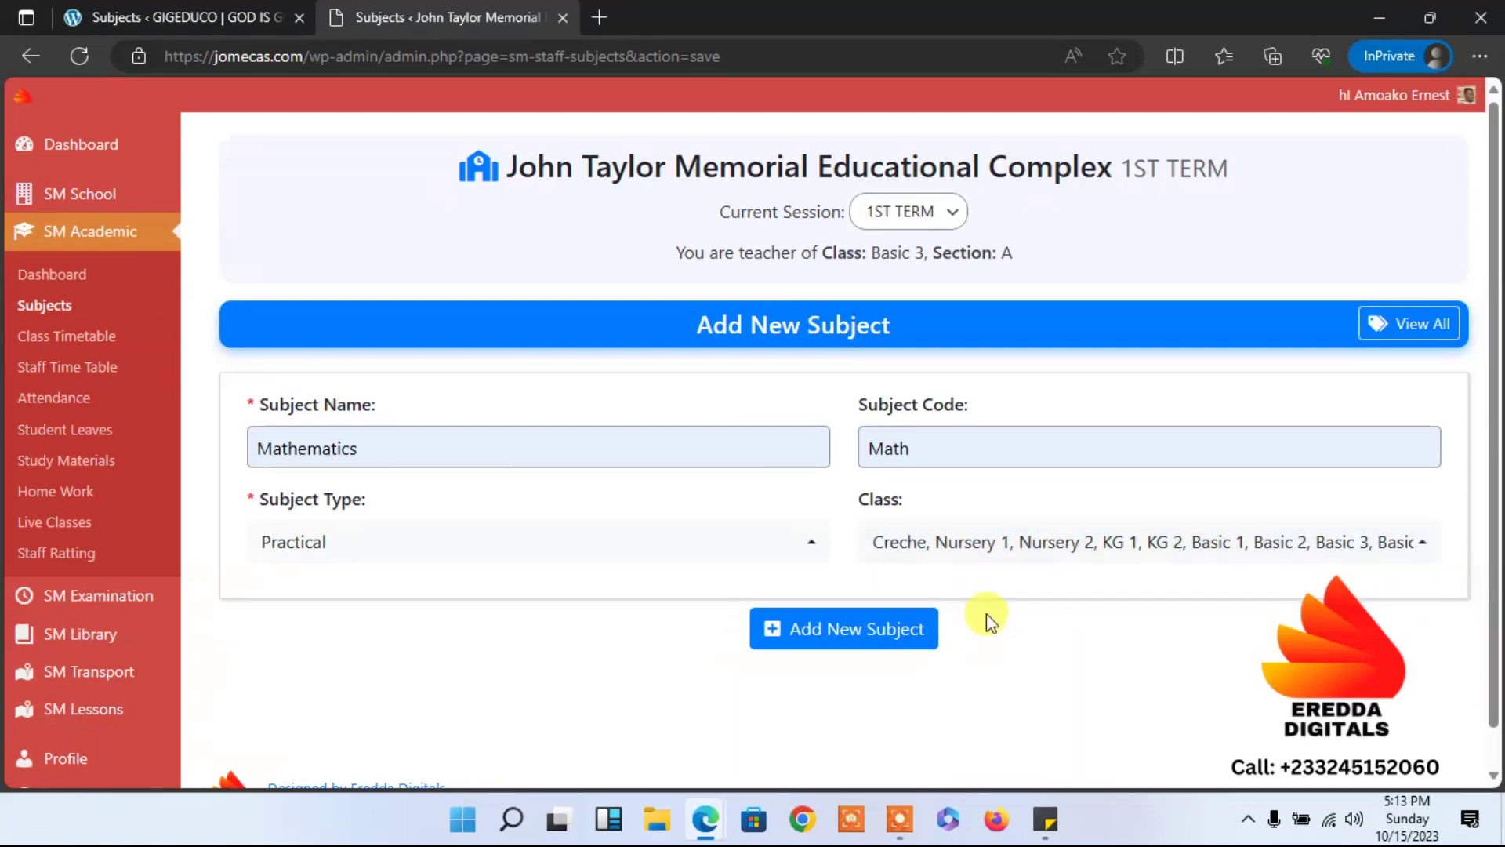
left_click(815, 629)
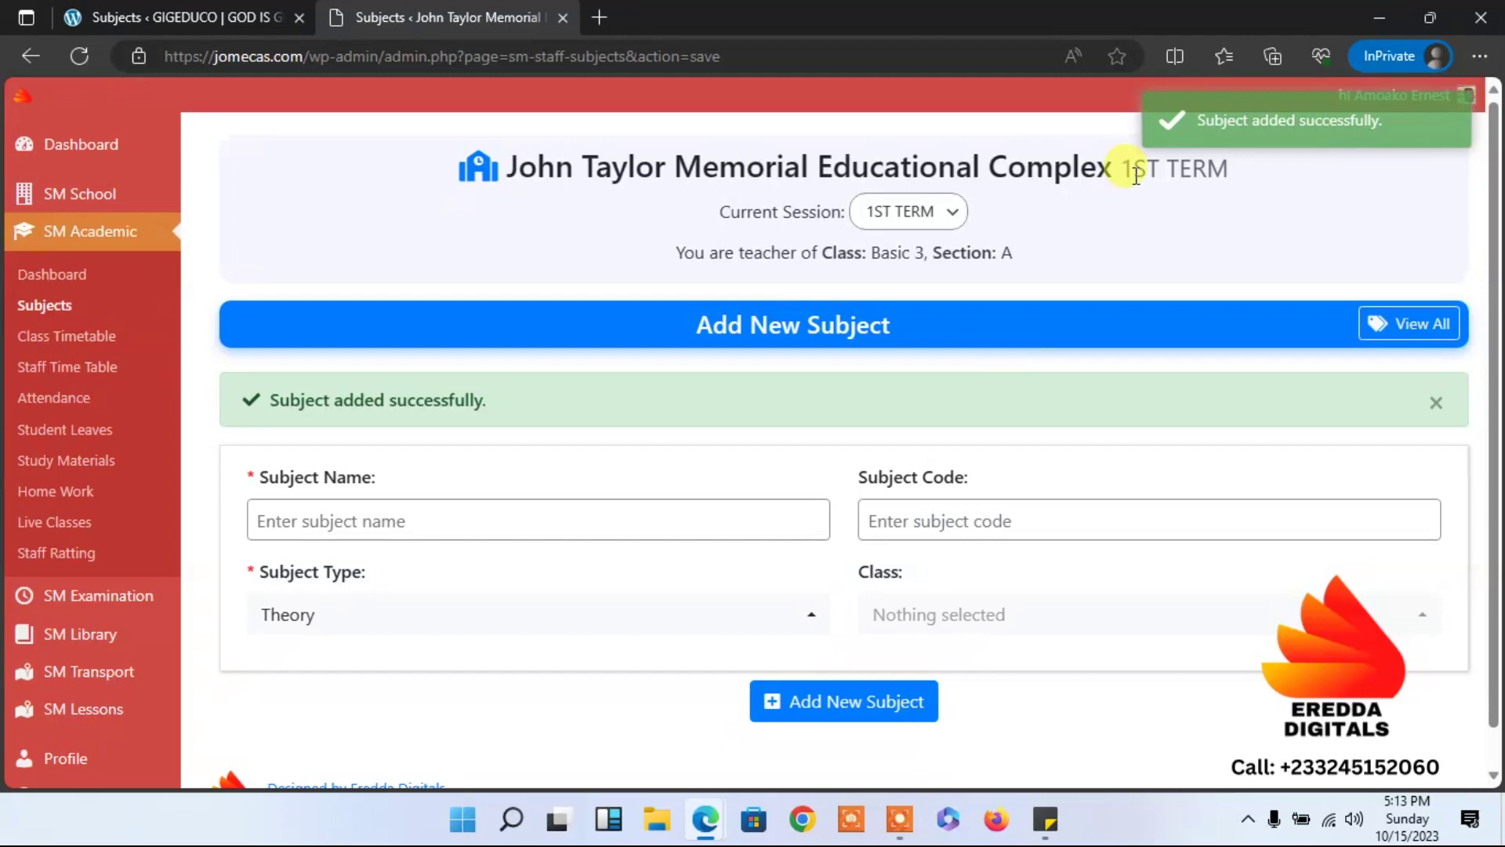
Enter English as the next subject's name with subject type Practical.
left_click(549, 519)
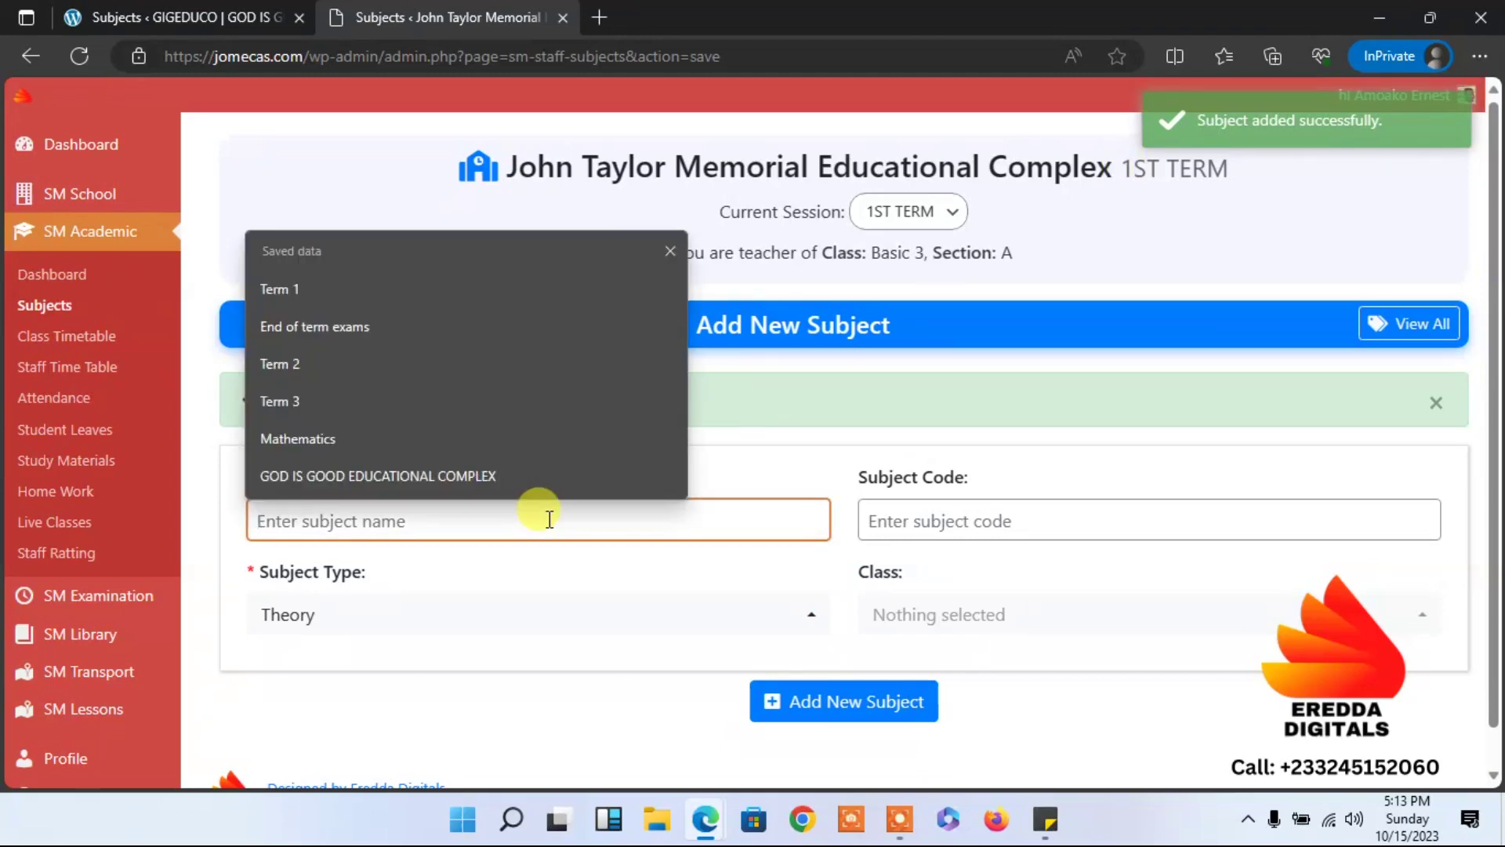
type("E")
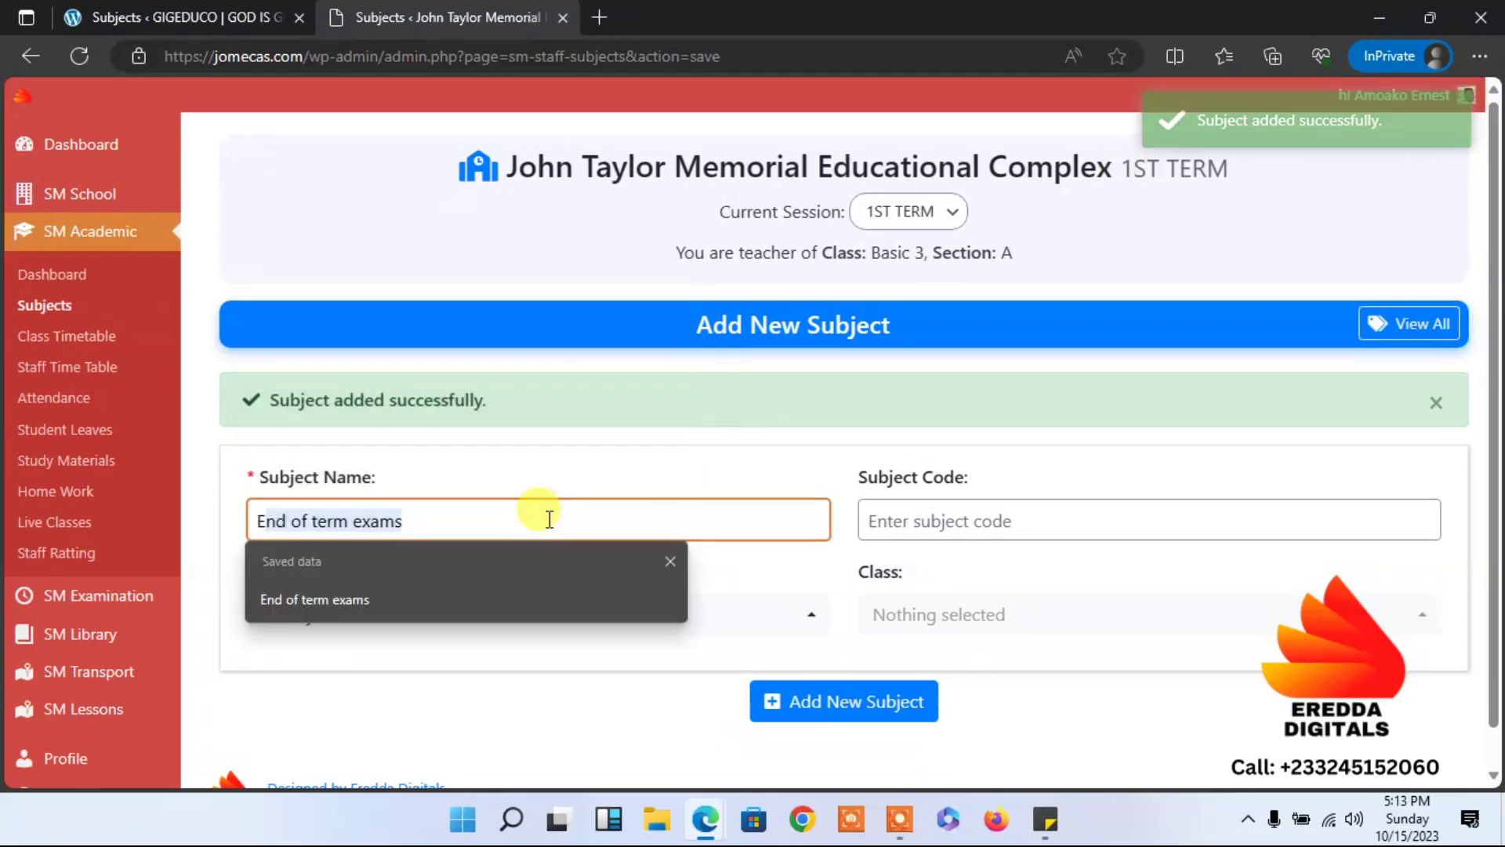
type("nglish")
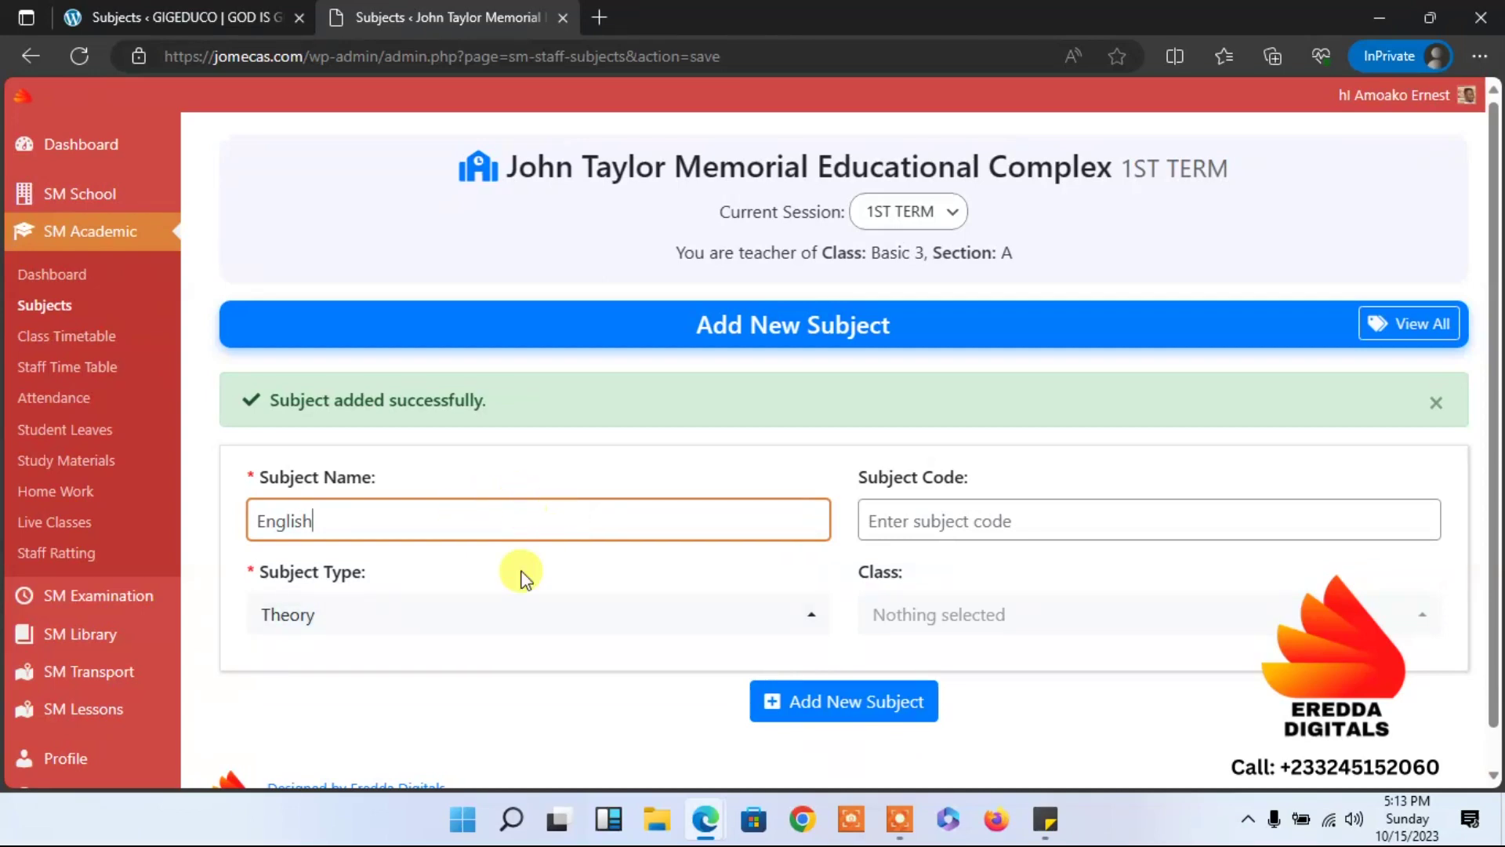
left_click(501, 615)
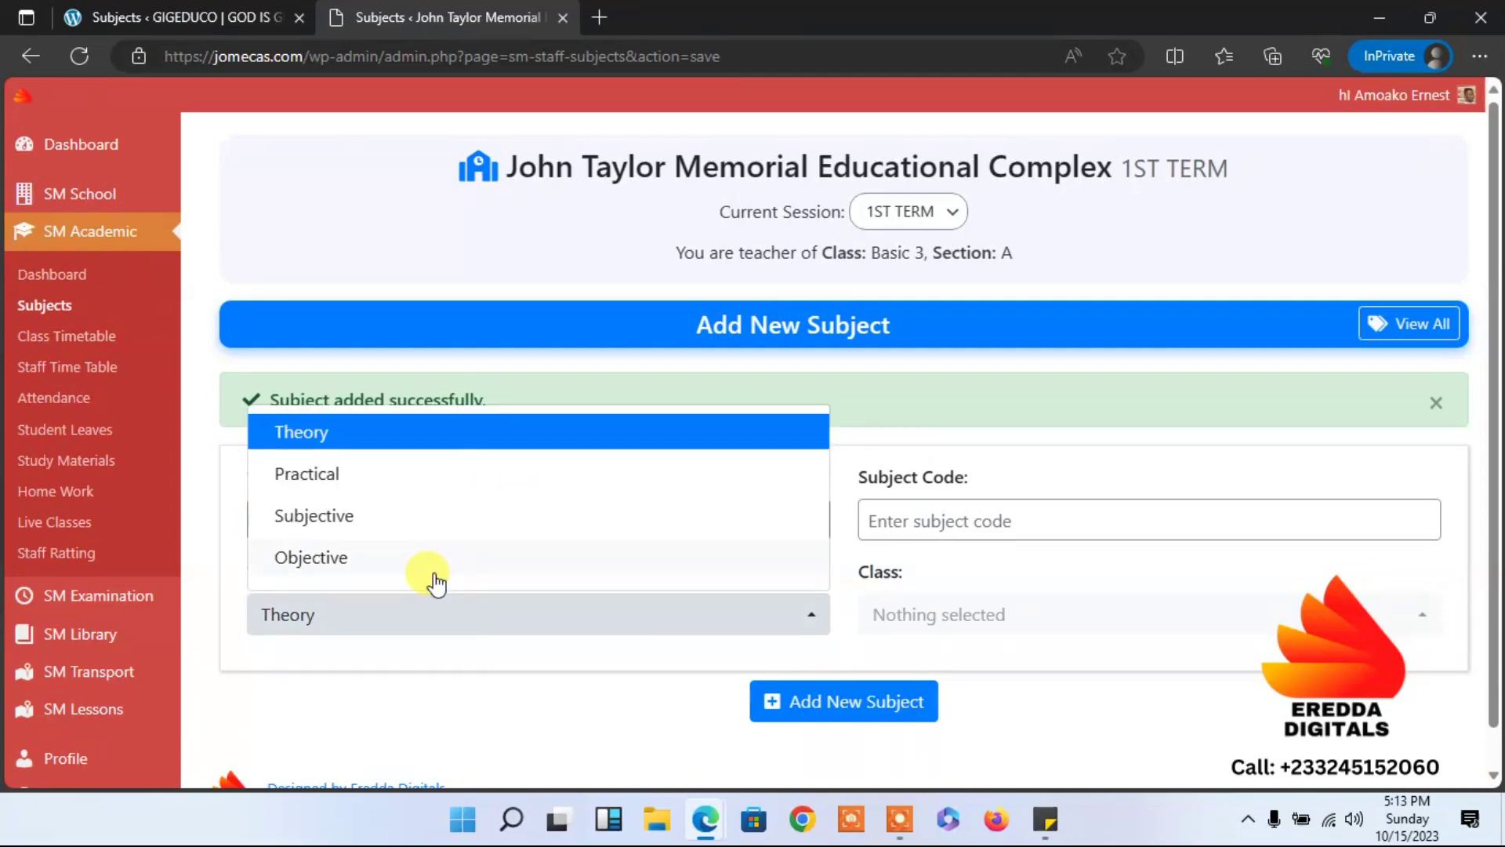
left_click(367, 473)
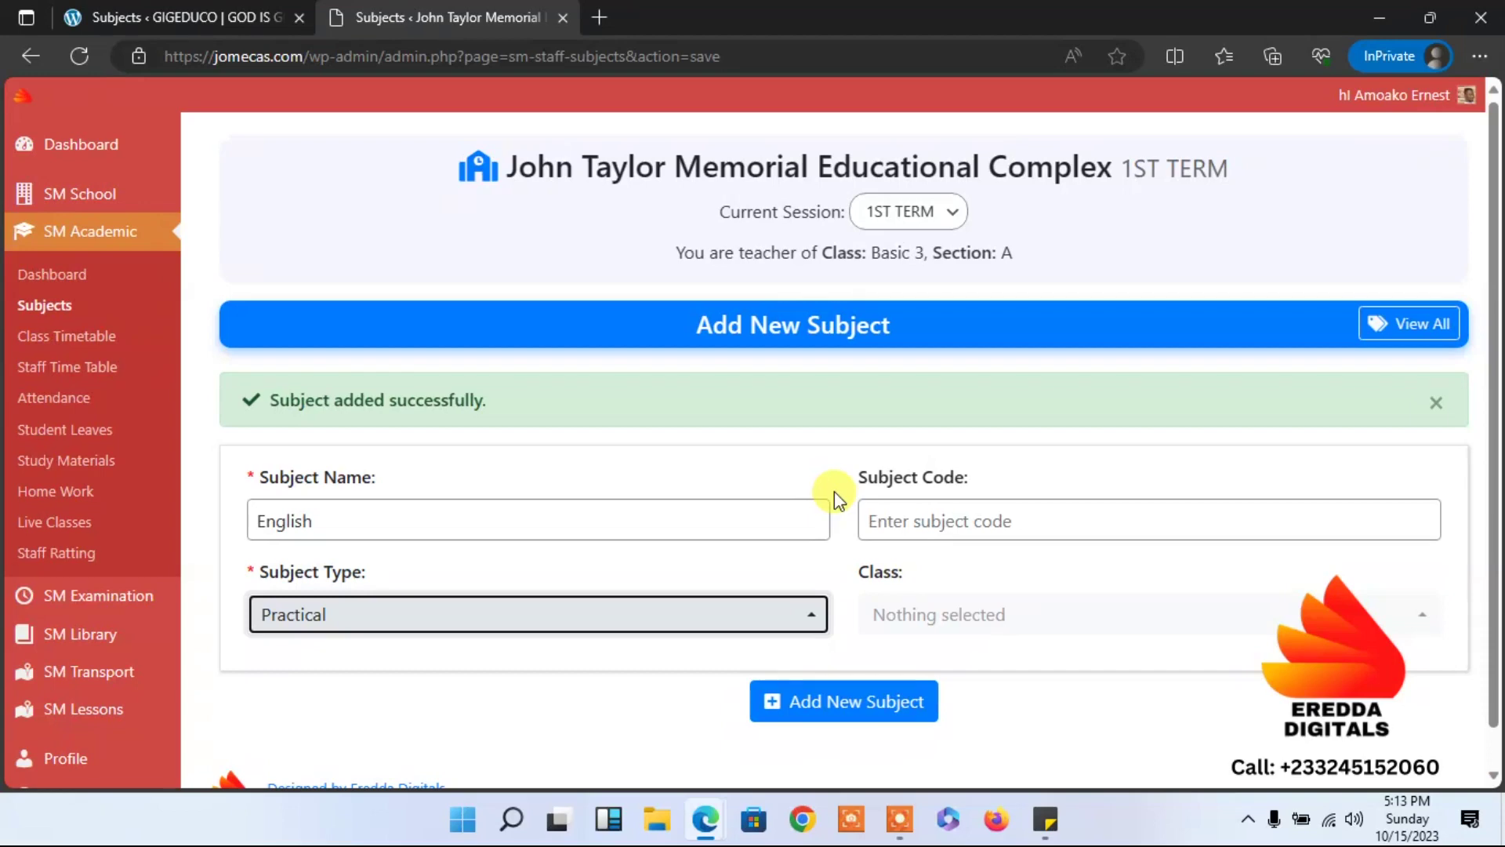
Give English its code, assign all classes, save it, and return to Subjects.
left_click(893, 514)
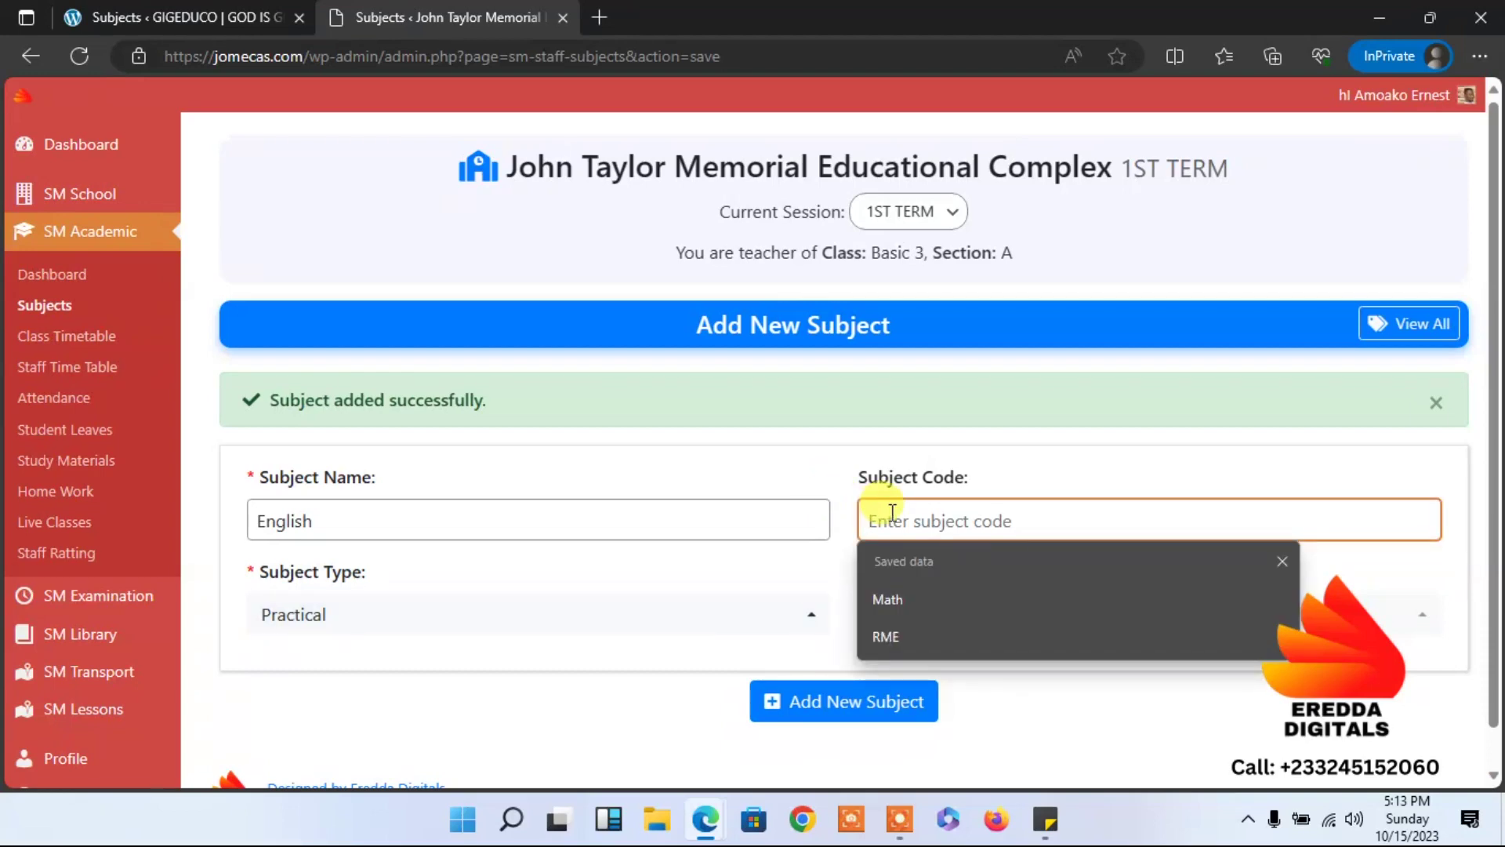
type("Eng")
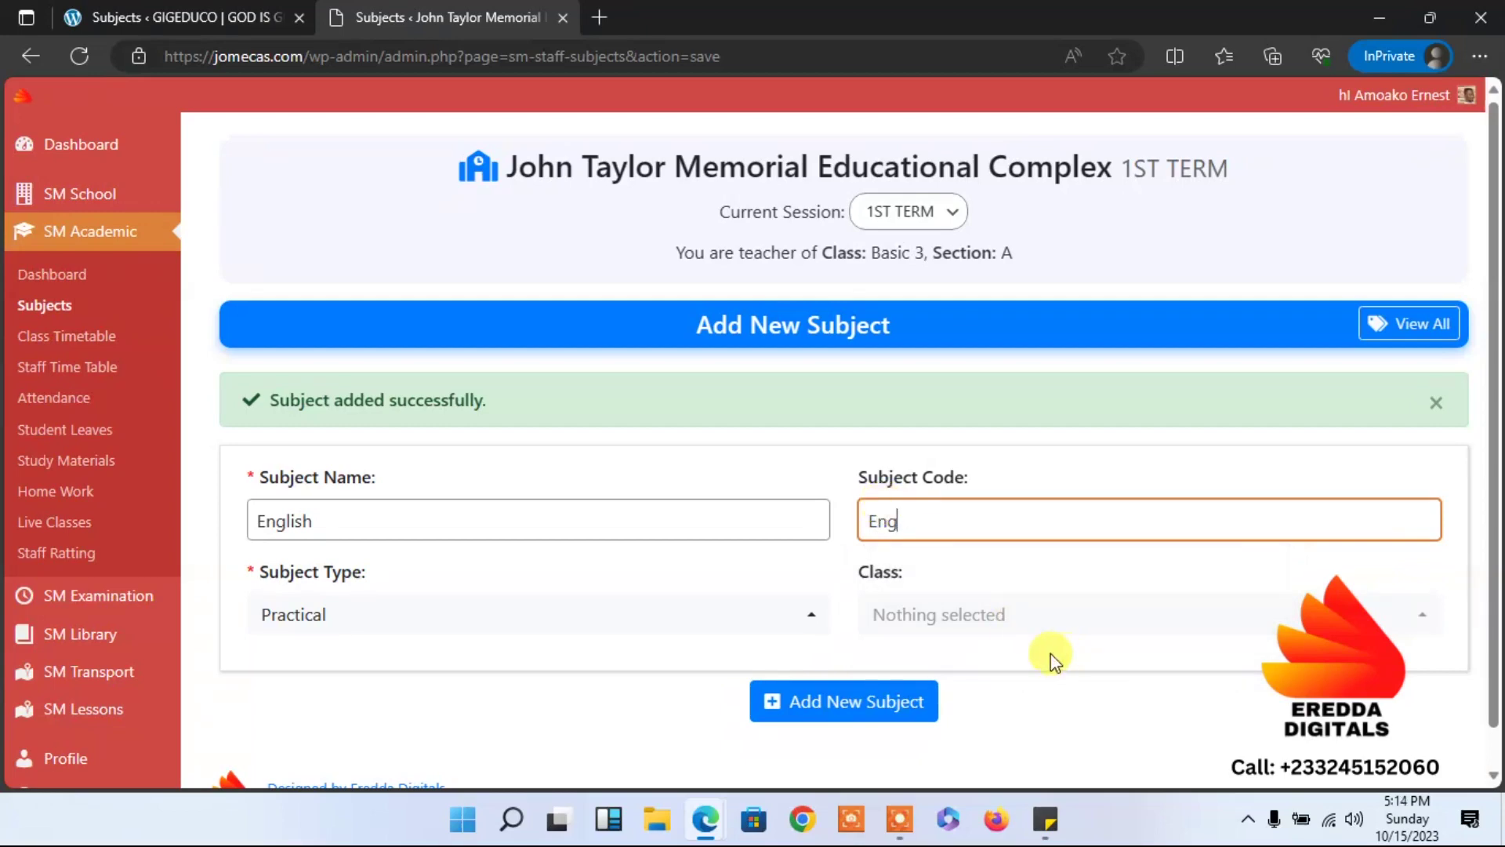
left_click(1004, 619)
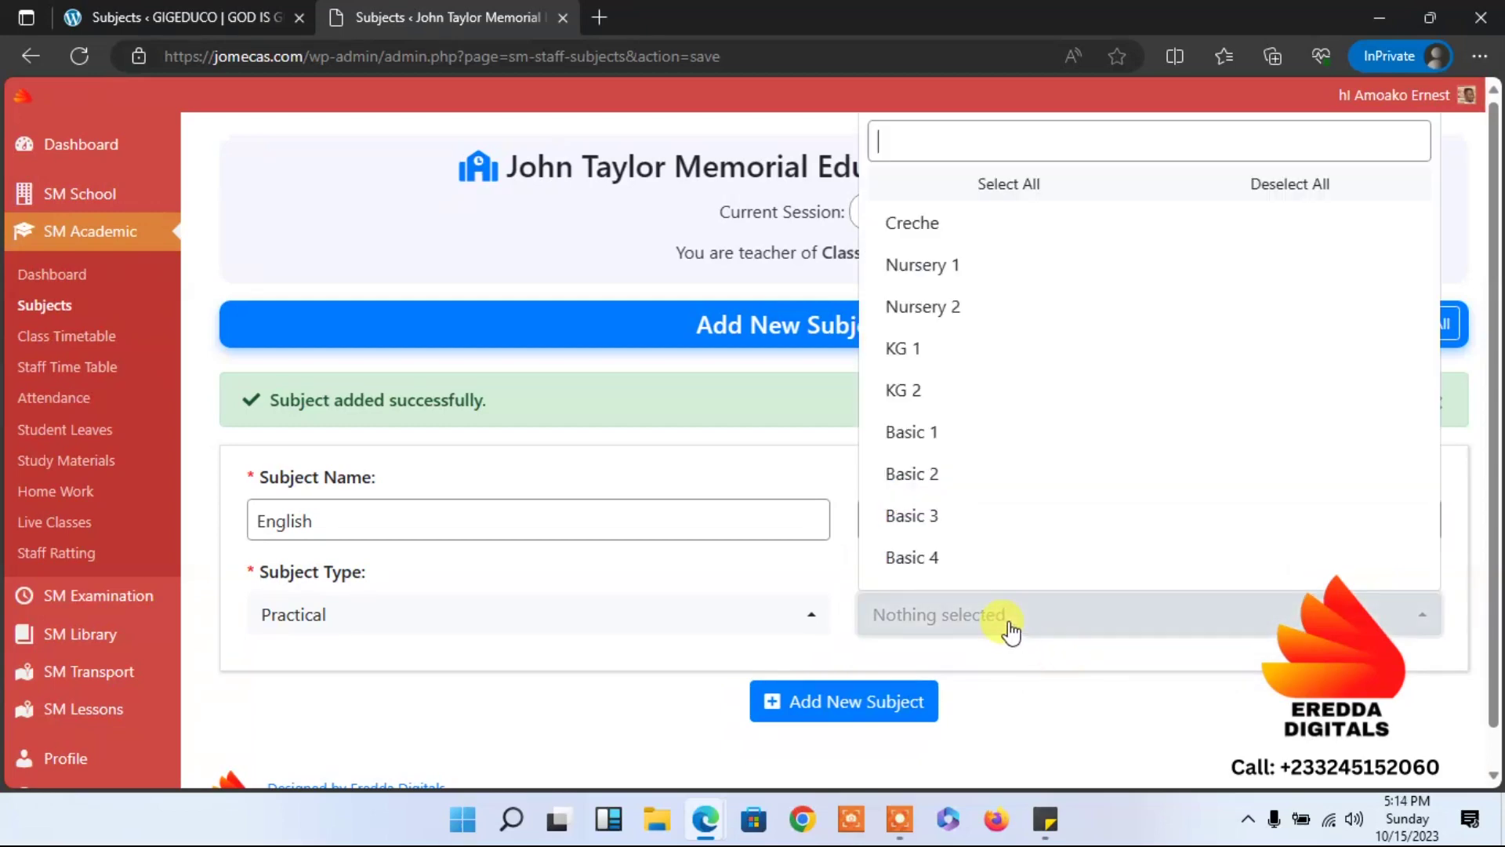
left_click(932, 196)
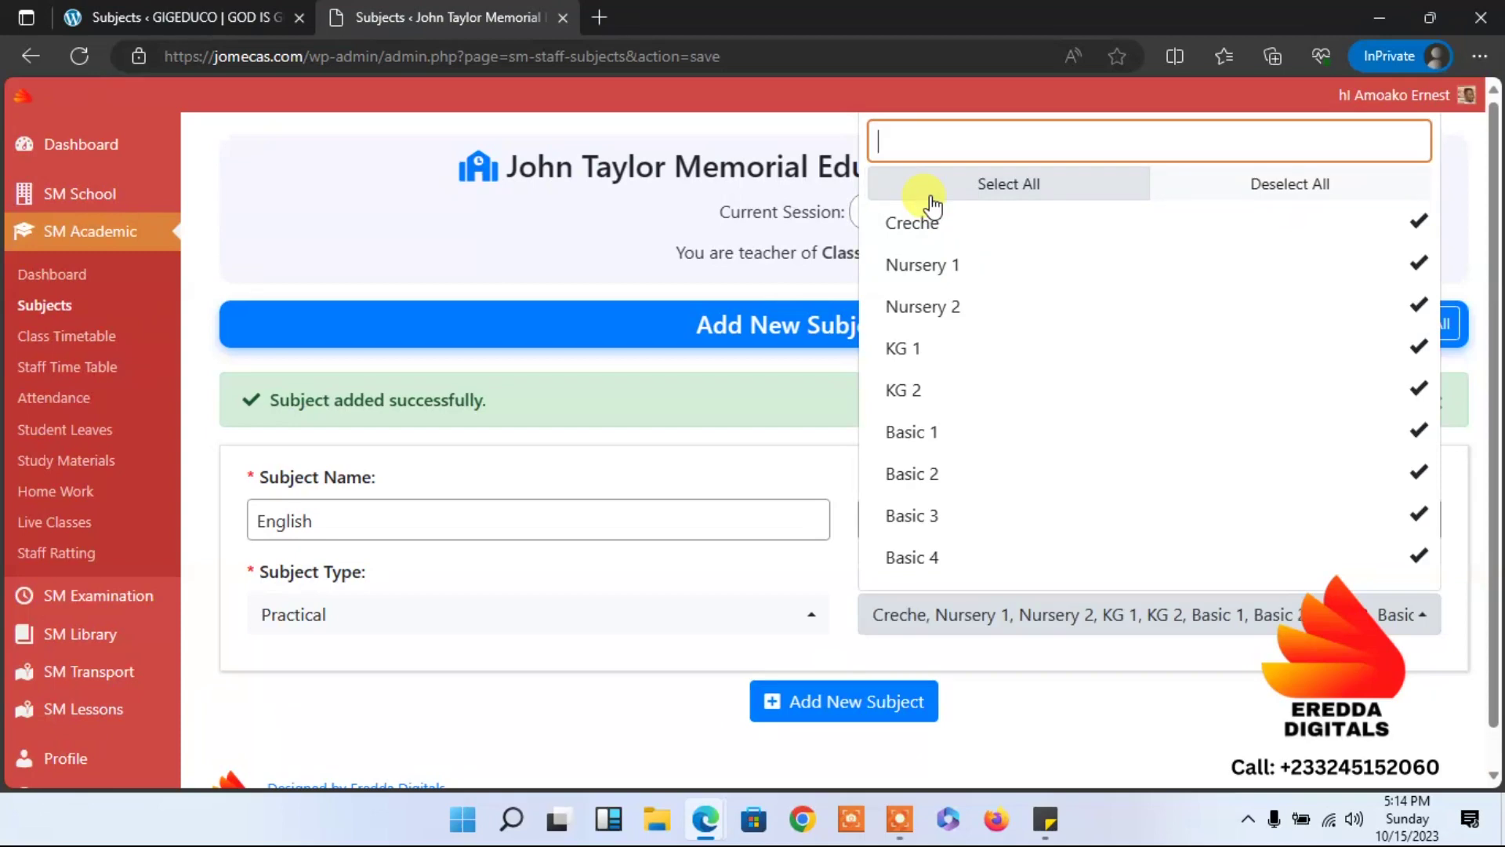
left_click(845, 703)
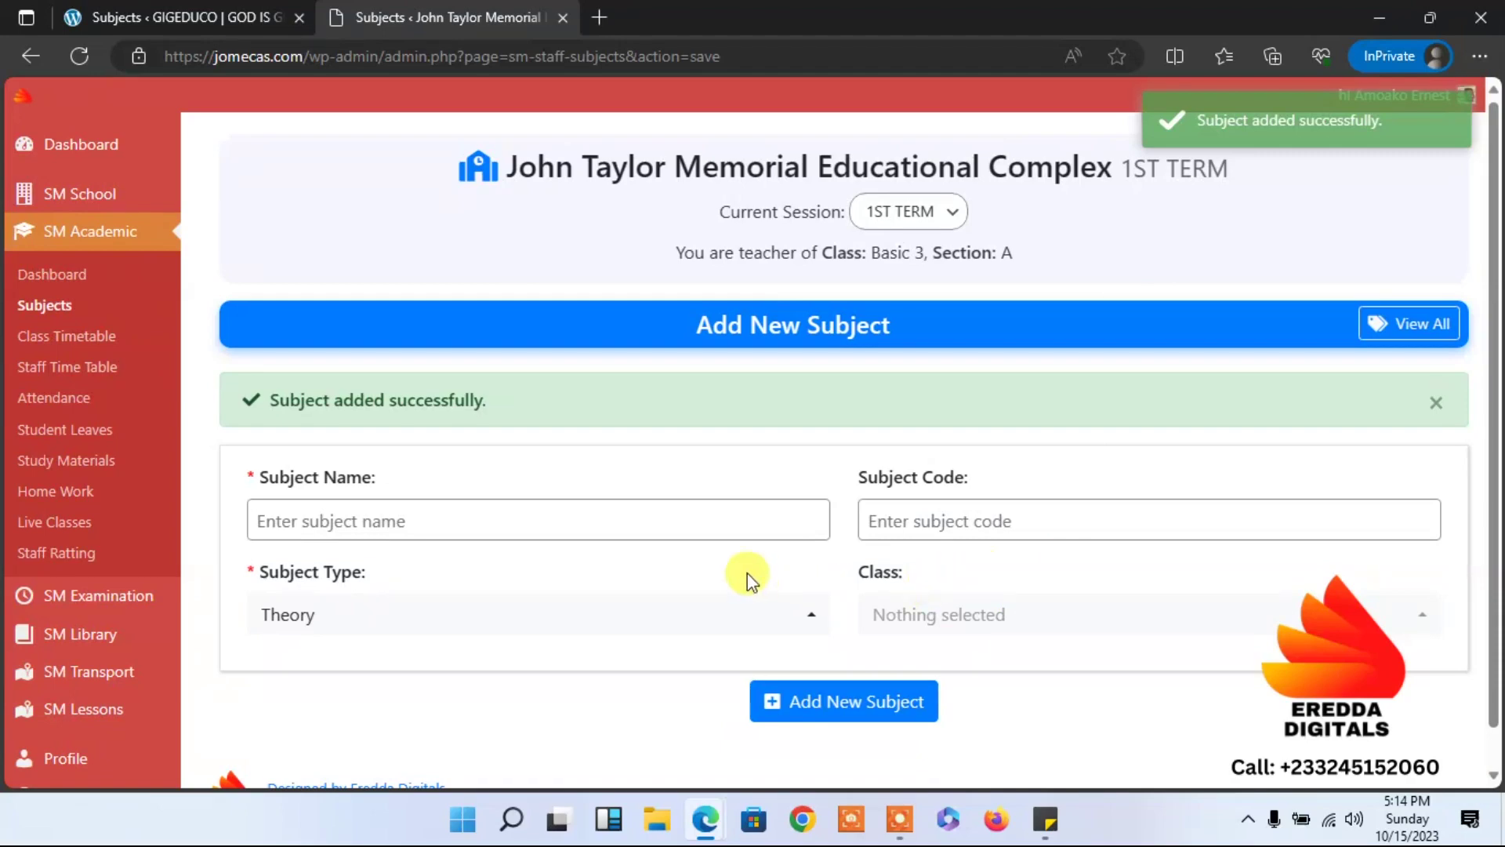
left_click(46, 312)
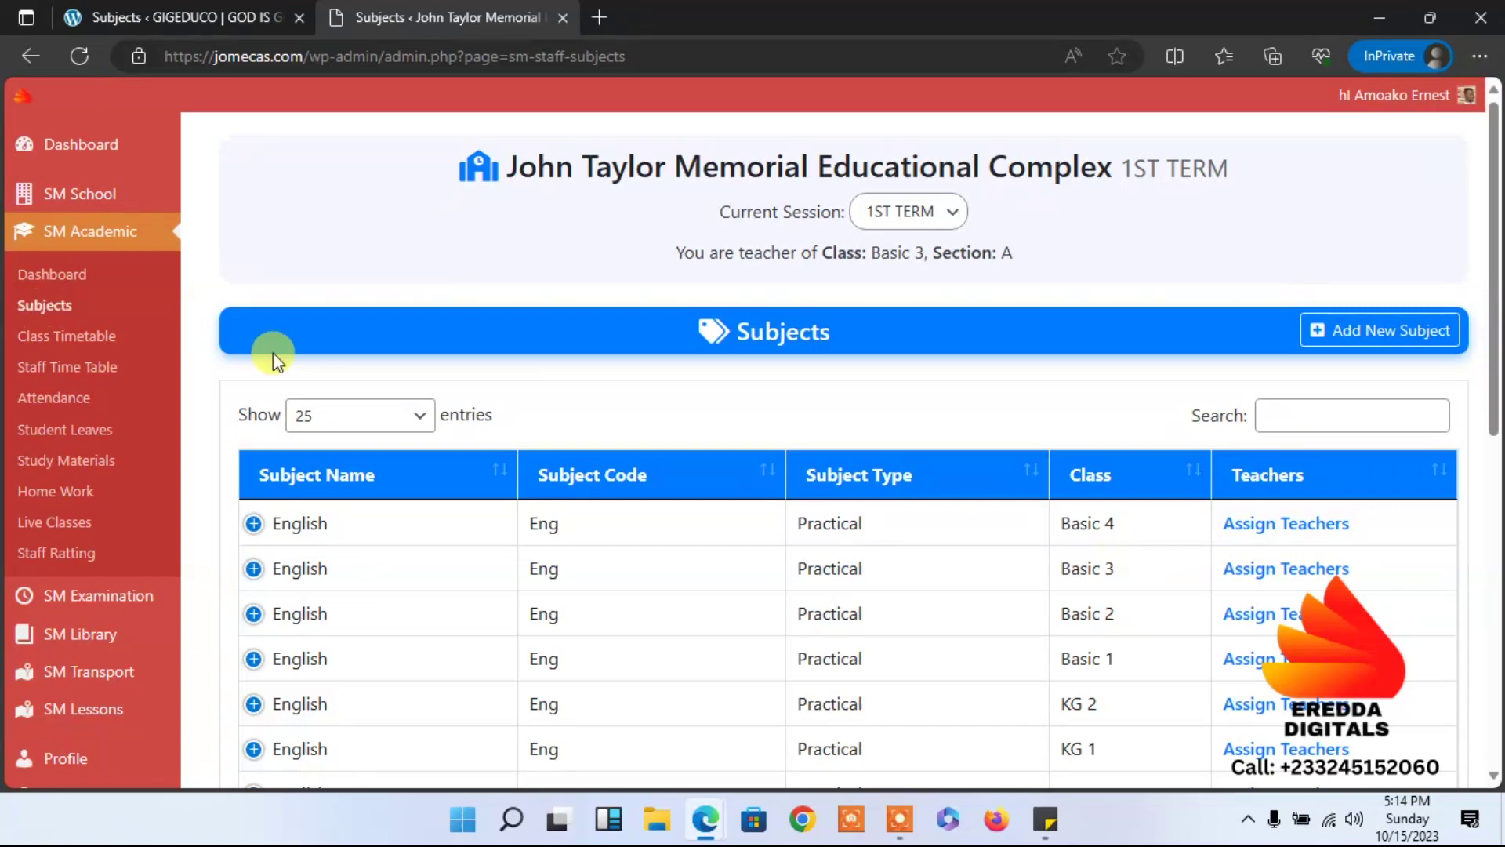
Review all 18 English and Mathematics entries, reload the list, and open the add-subject form.
left_click_drag(1498, 235, 1497, 549)
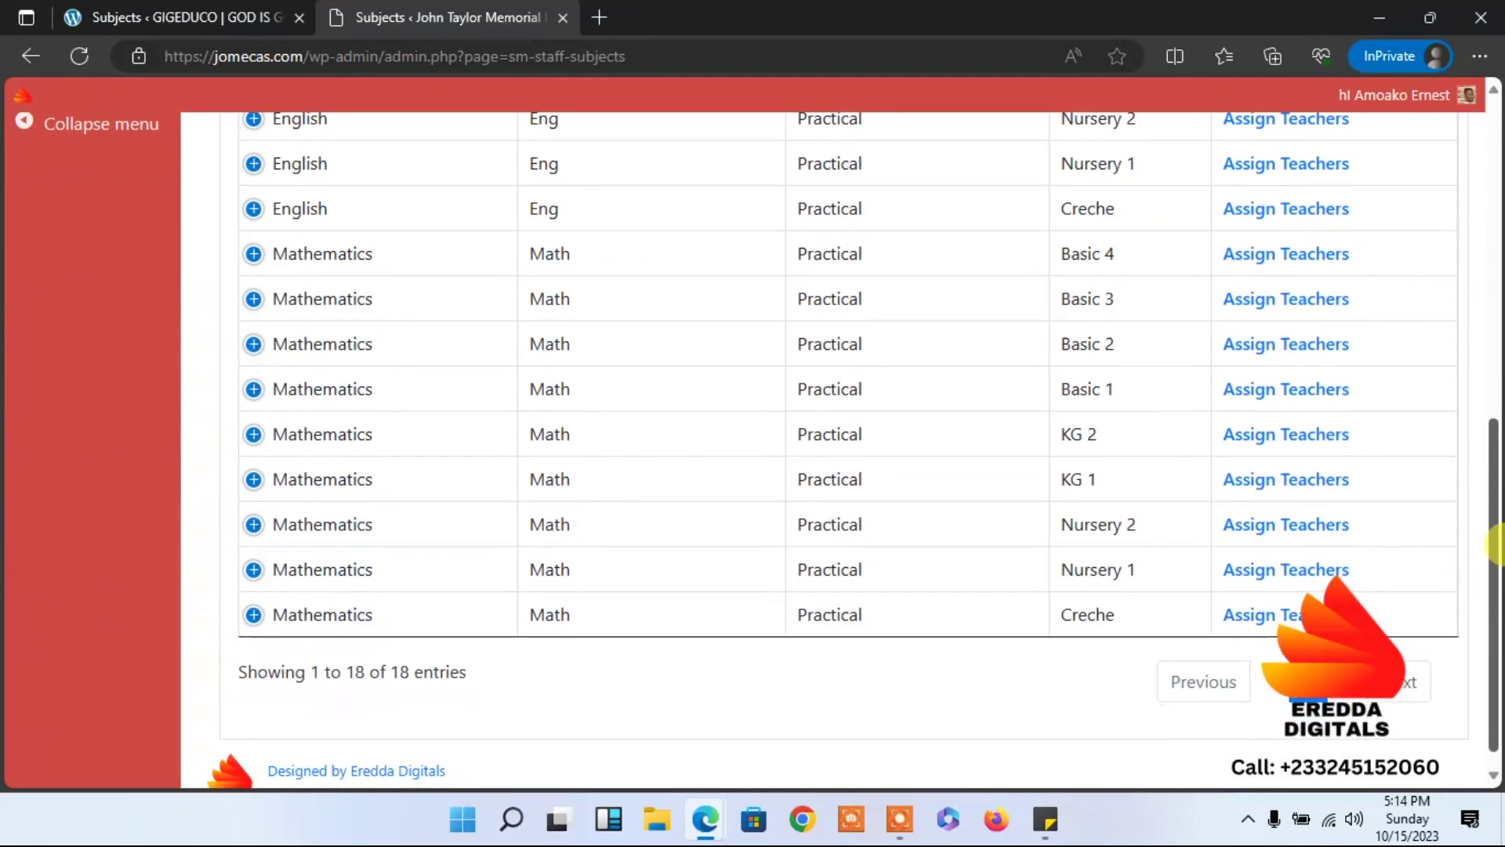
scroll(1468, 440, "up", 8)
scroll(1443, 384, "up", 4)
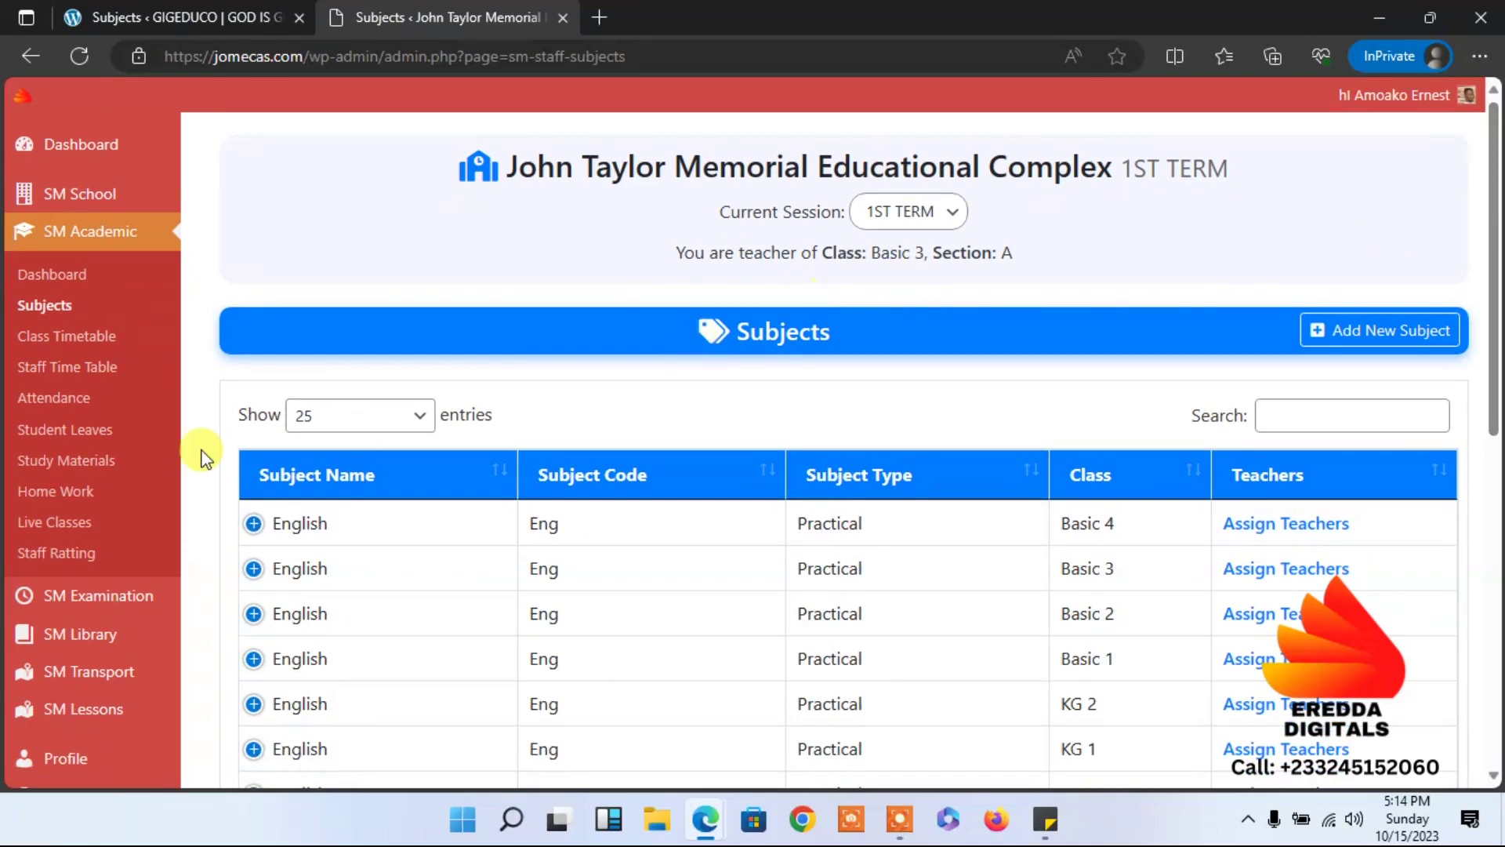
left_click(63, 312)
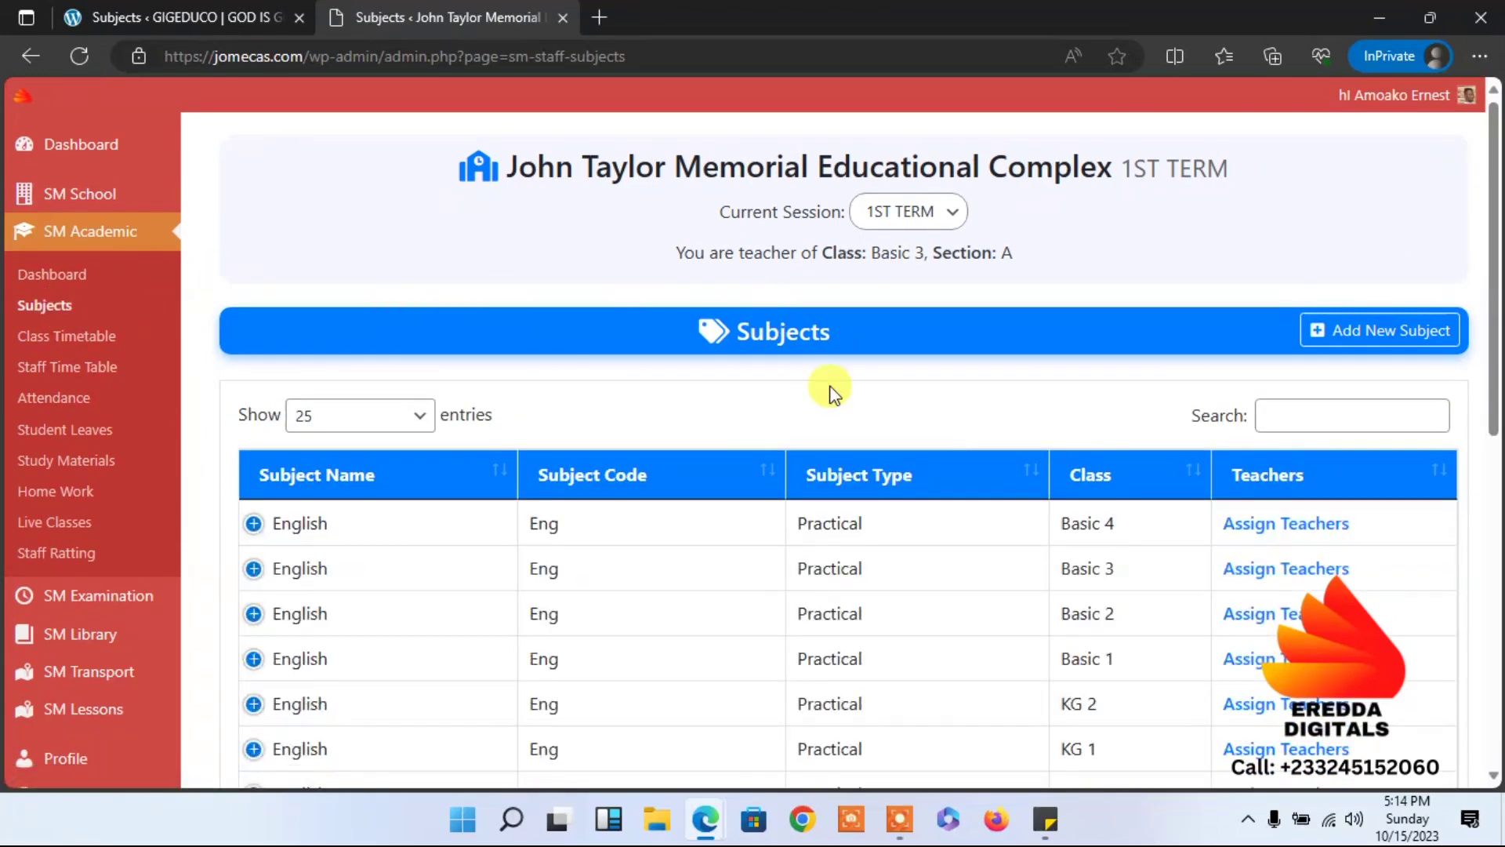
scroll(1409, 201, "down", 1)
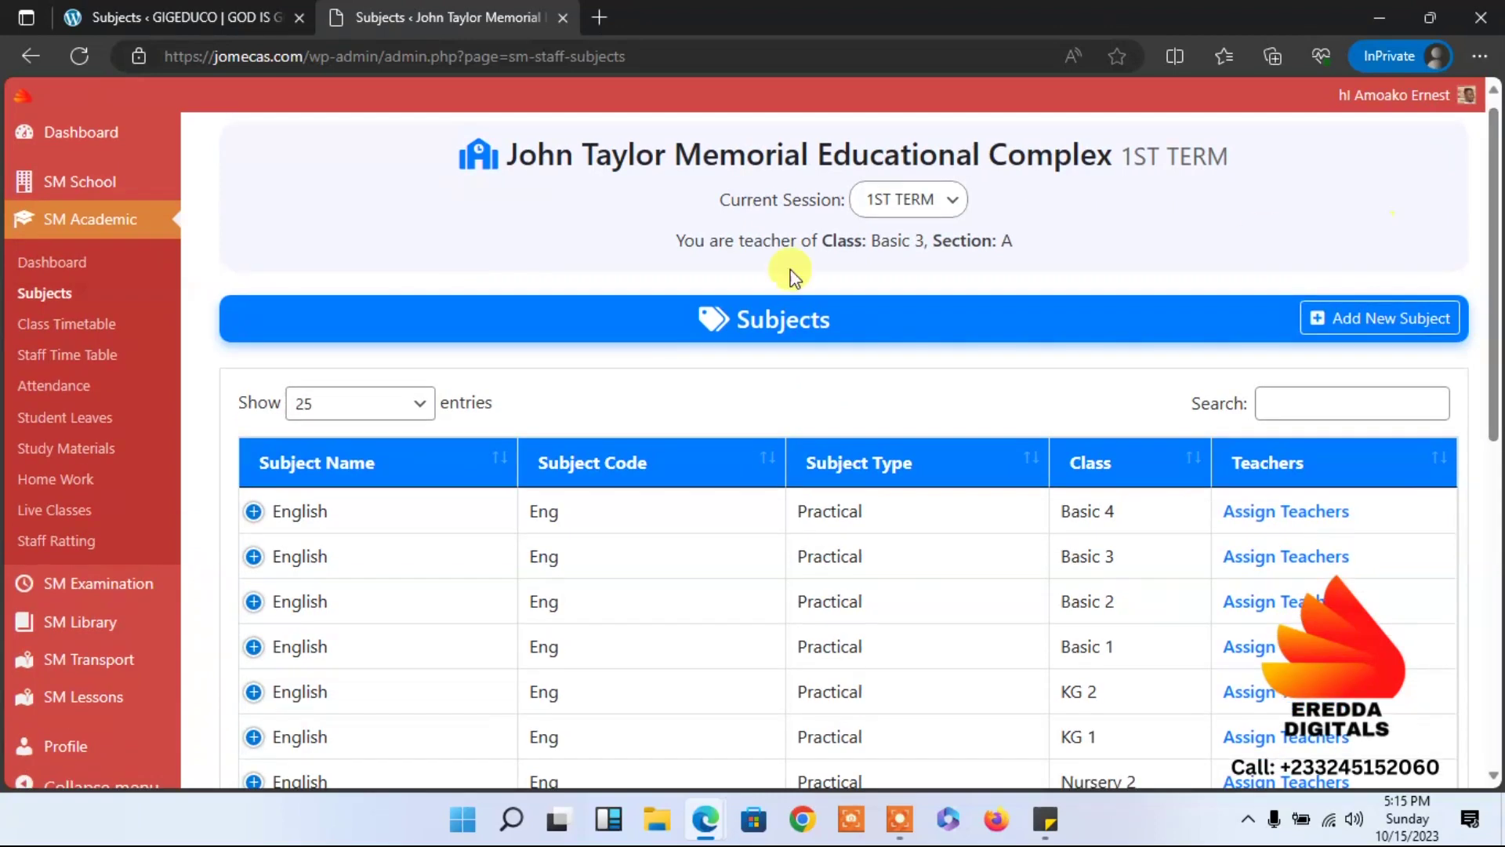
left_click(65, 303)
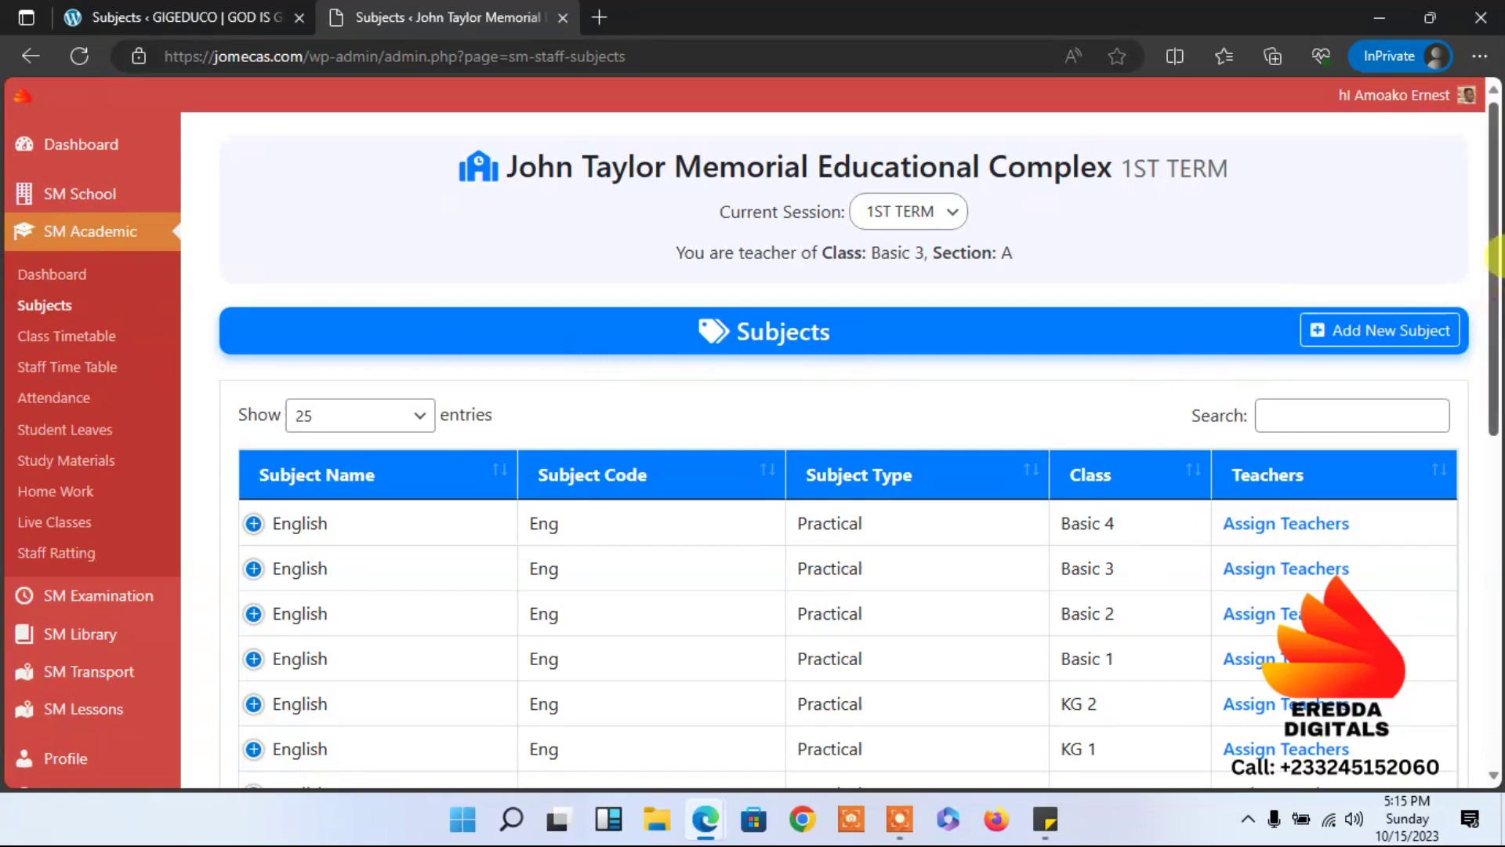
scroll(1494, 235, "down", 2)
scroll(1494, 235, "up", 2)
left_click_drag(1498, 259, 1497, 329)
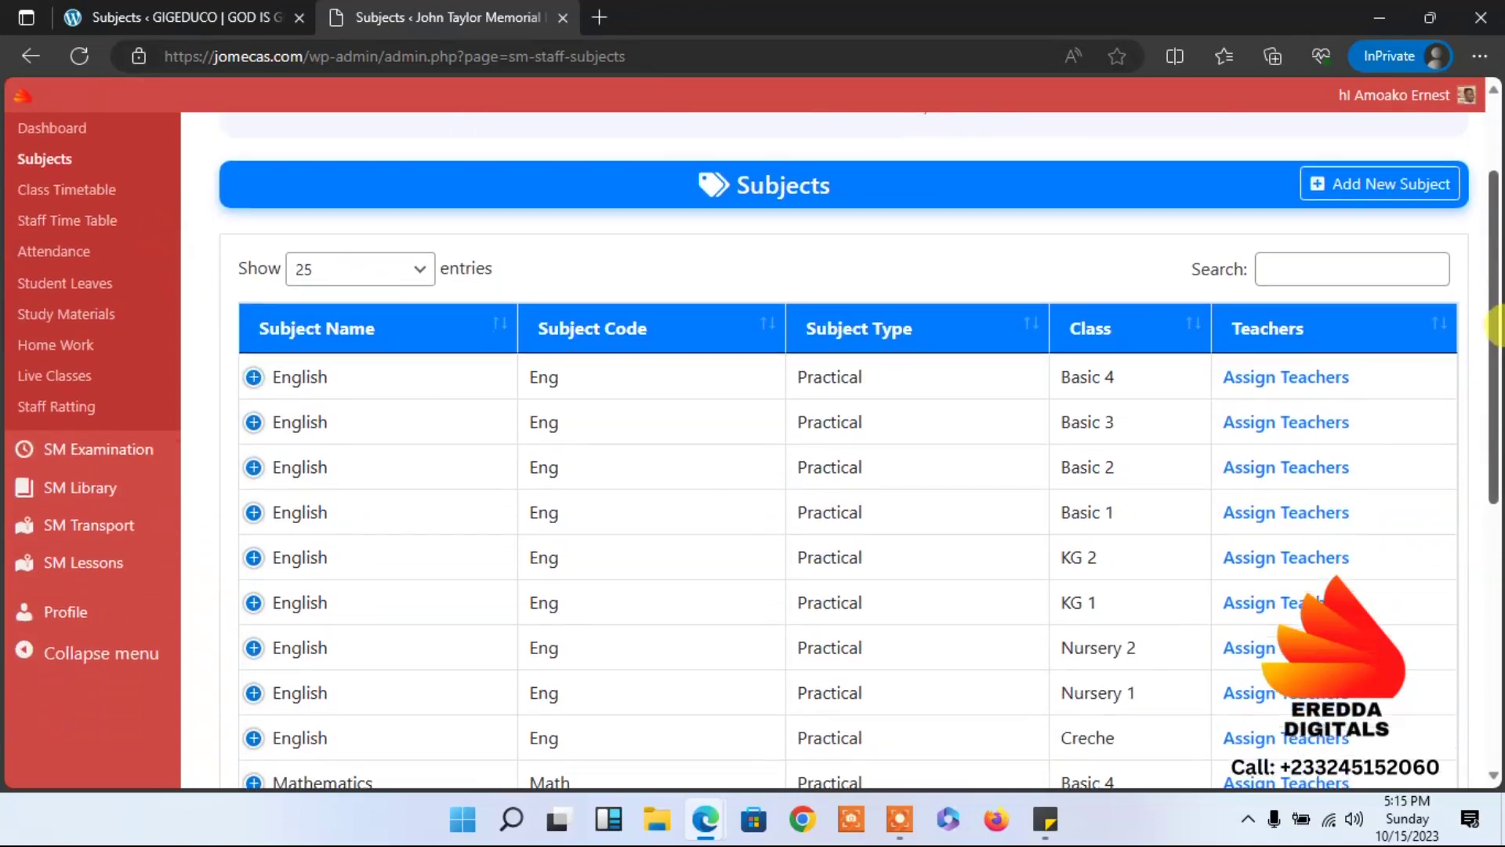
left_click(1392, 190)
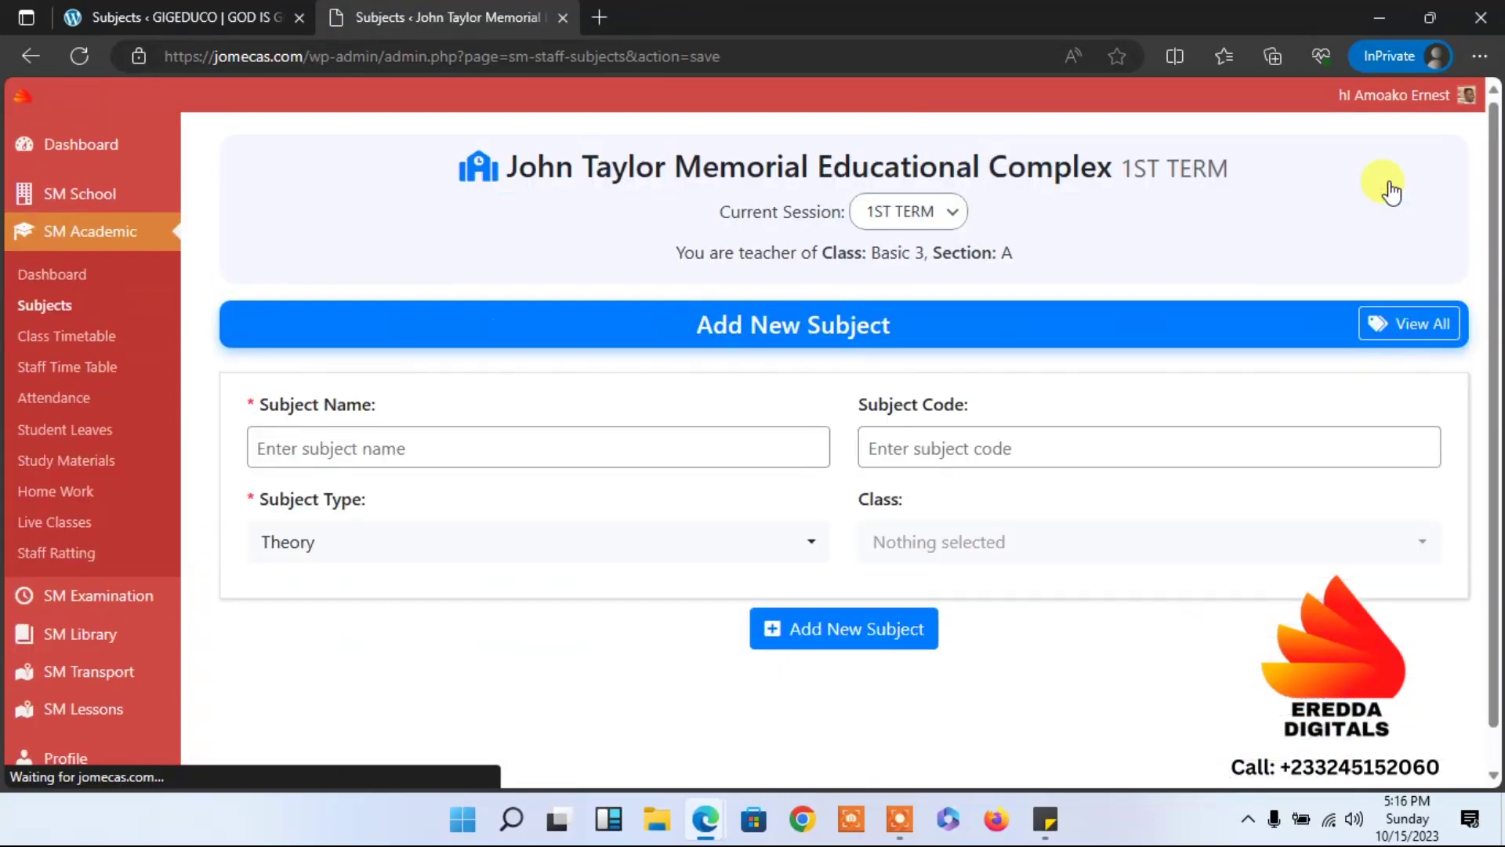
Enter RME as both the subject name and the subject code.
left_click(664, 442)
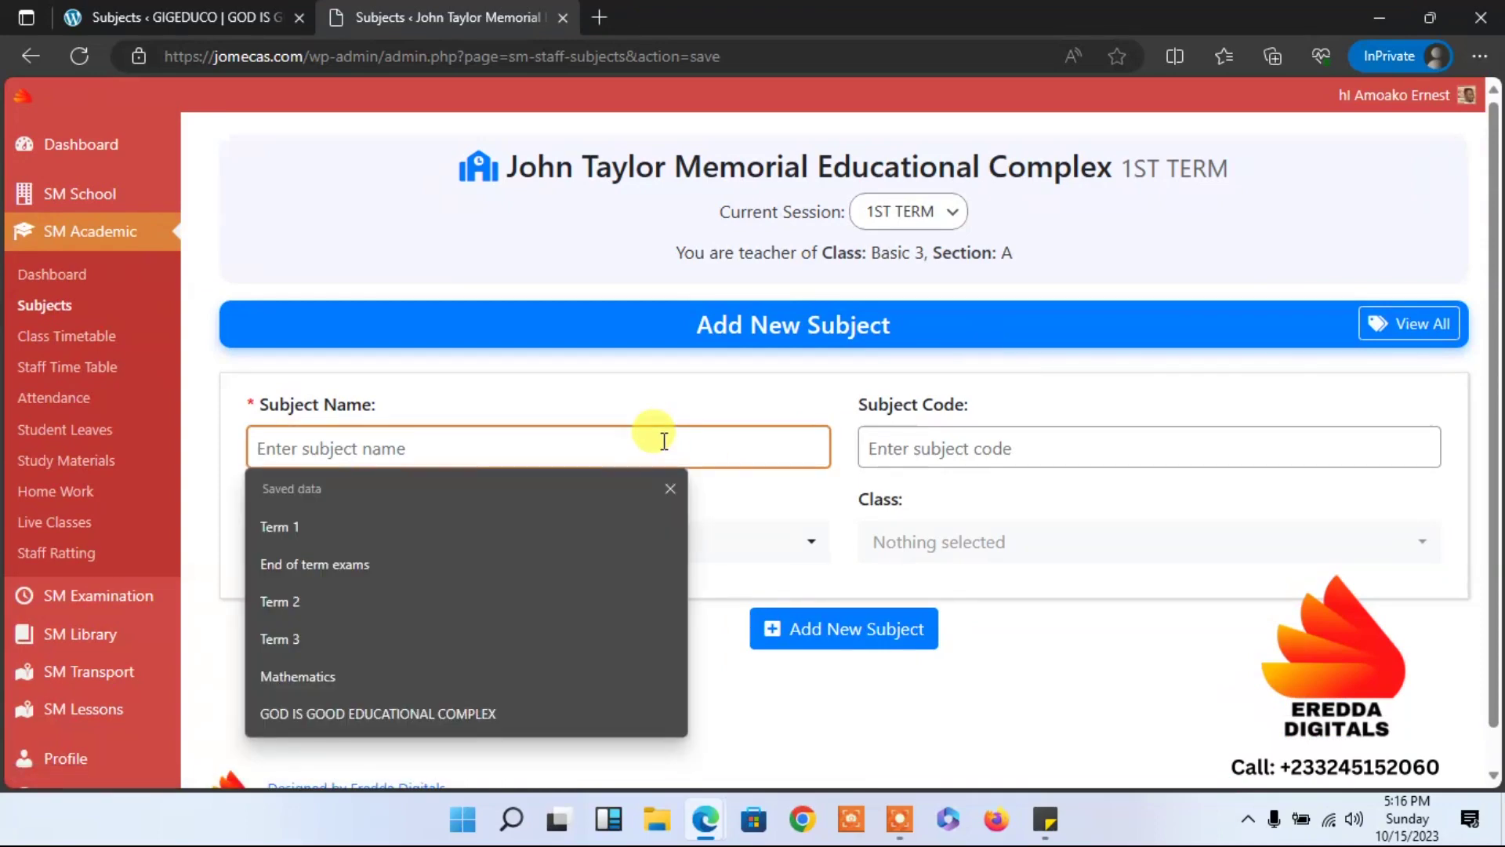
type("RME")
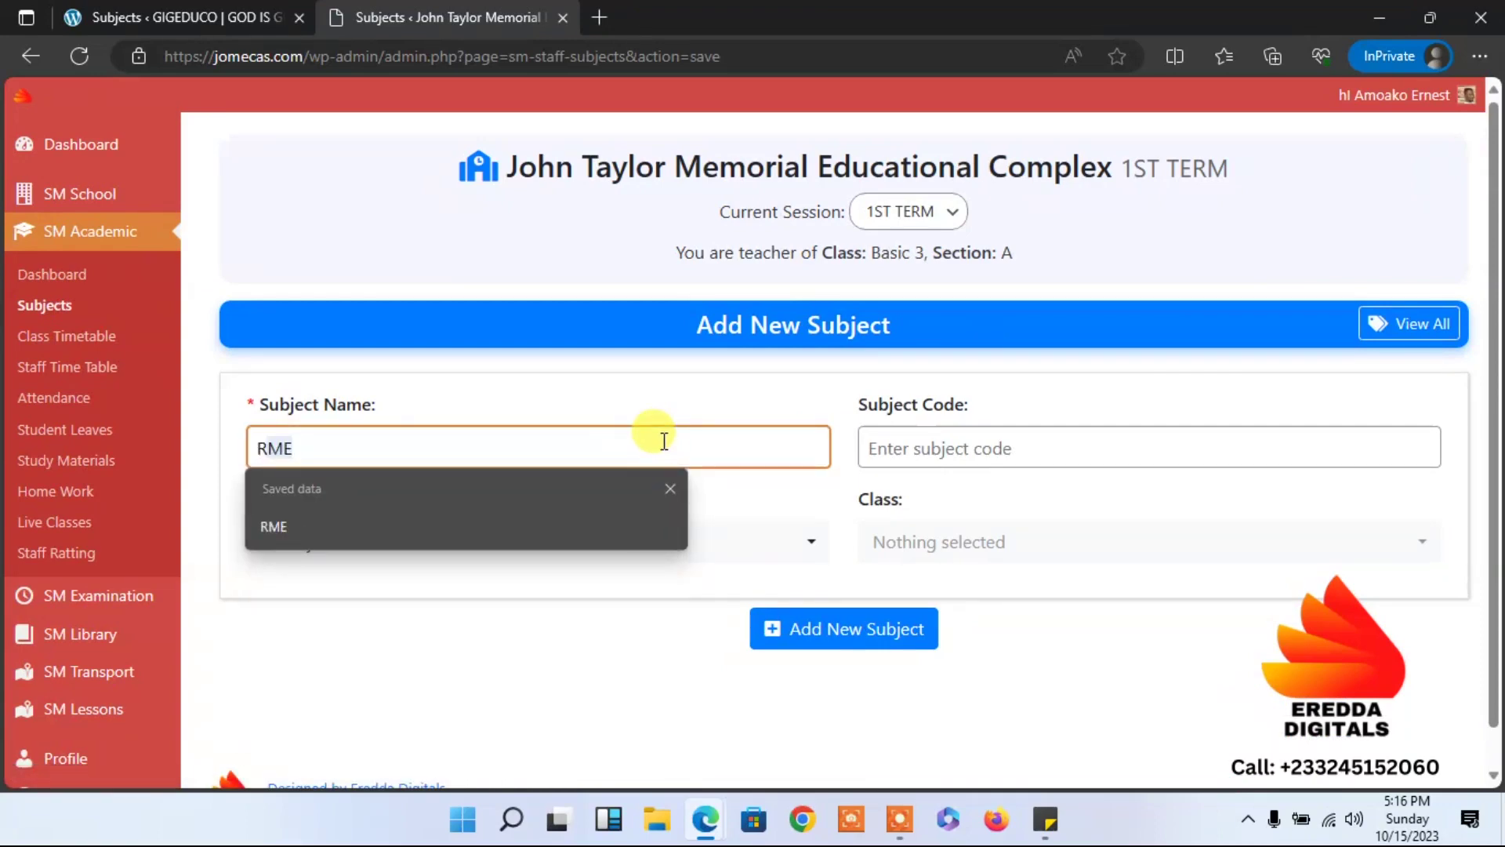
left_click(786, 416)
left_click(640, 448)
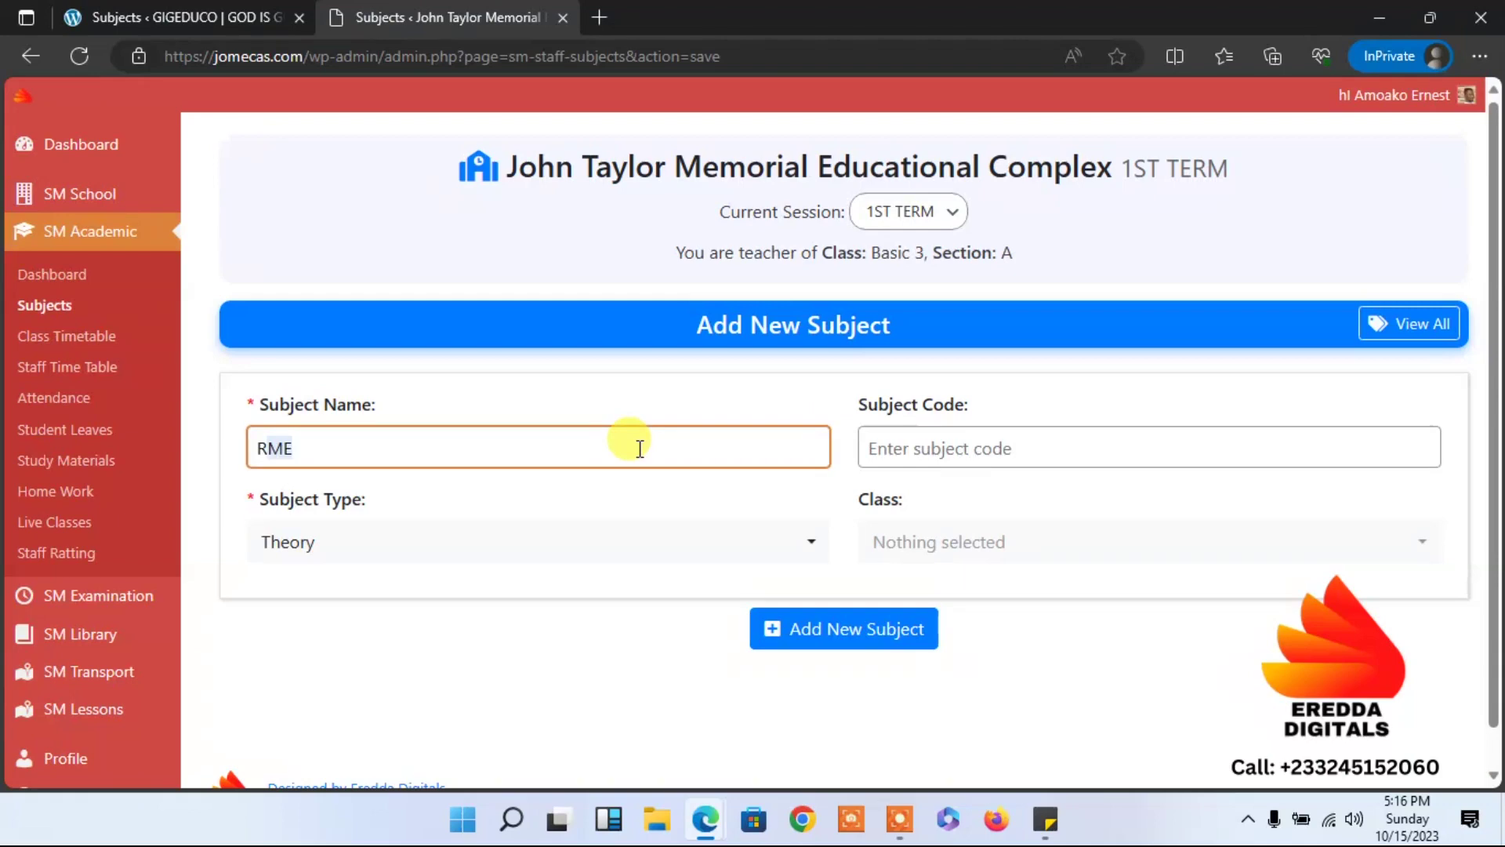
left_click(978, 455)
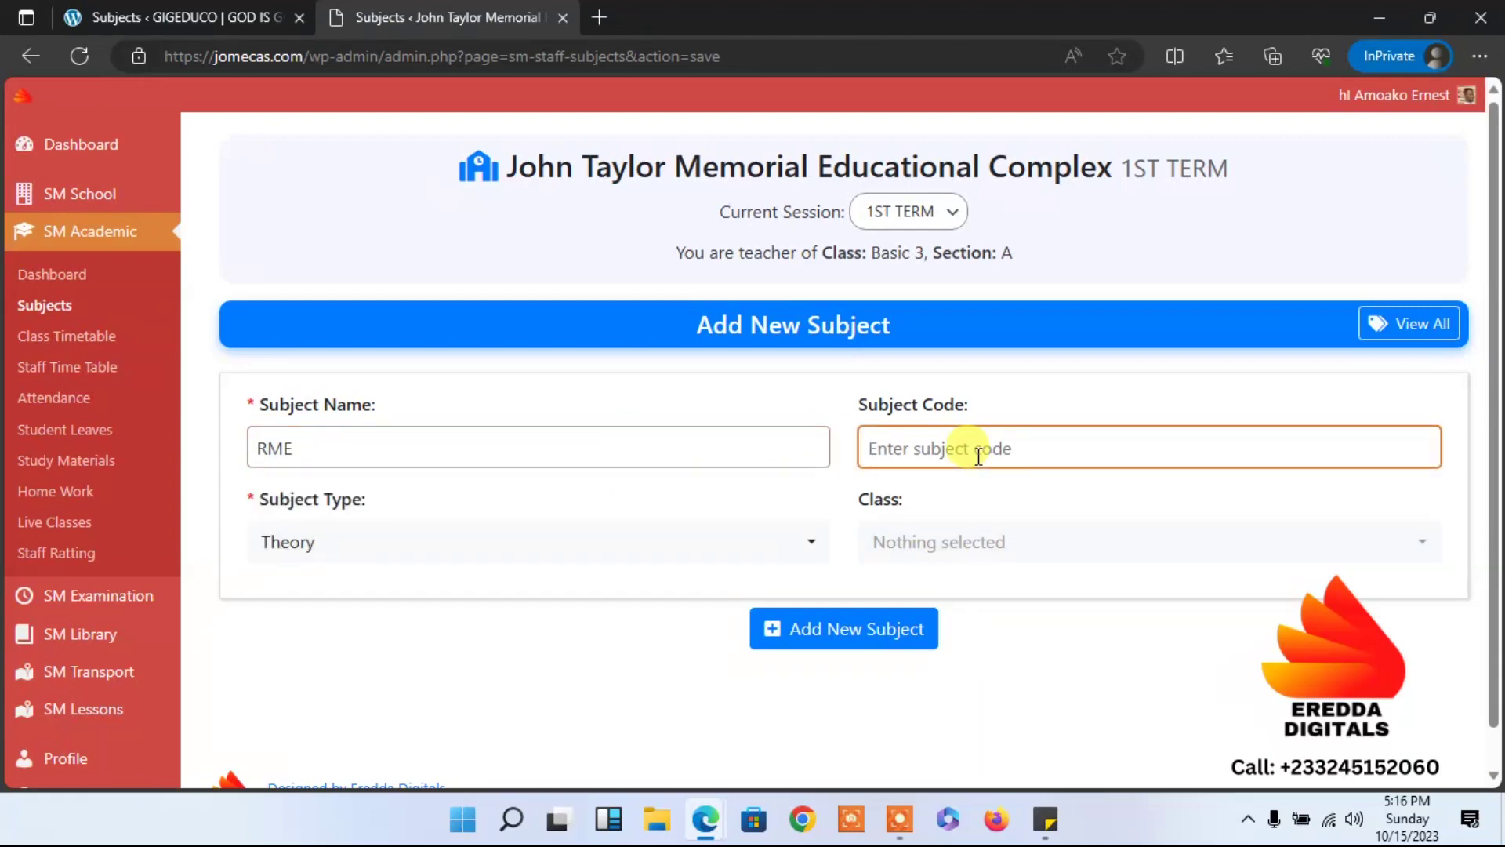
type("RME")
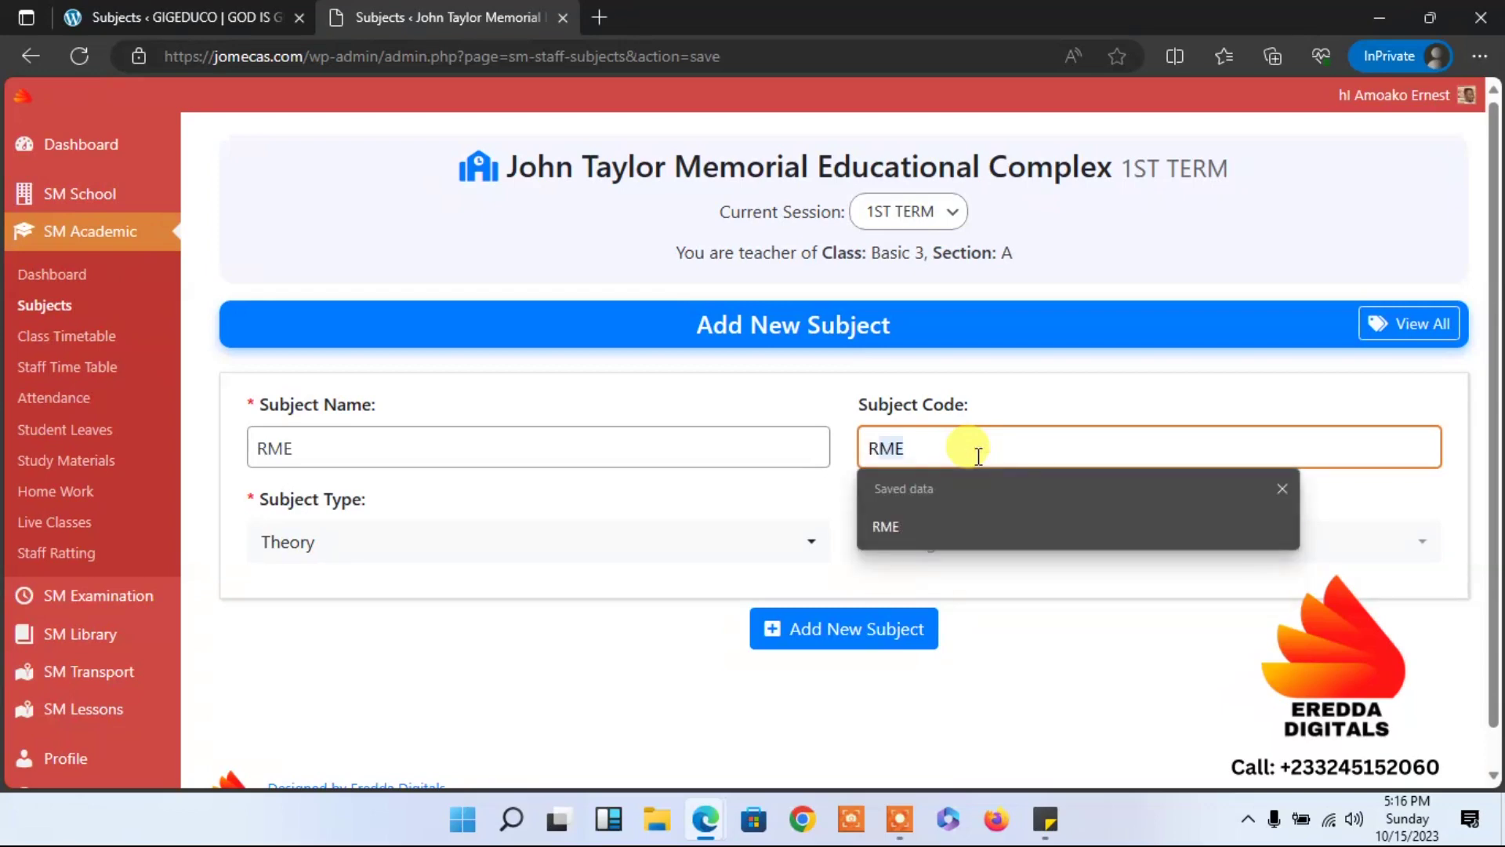
left_click(952, 519)
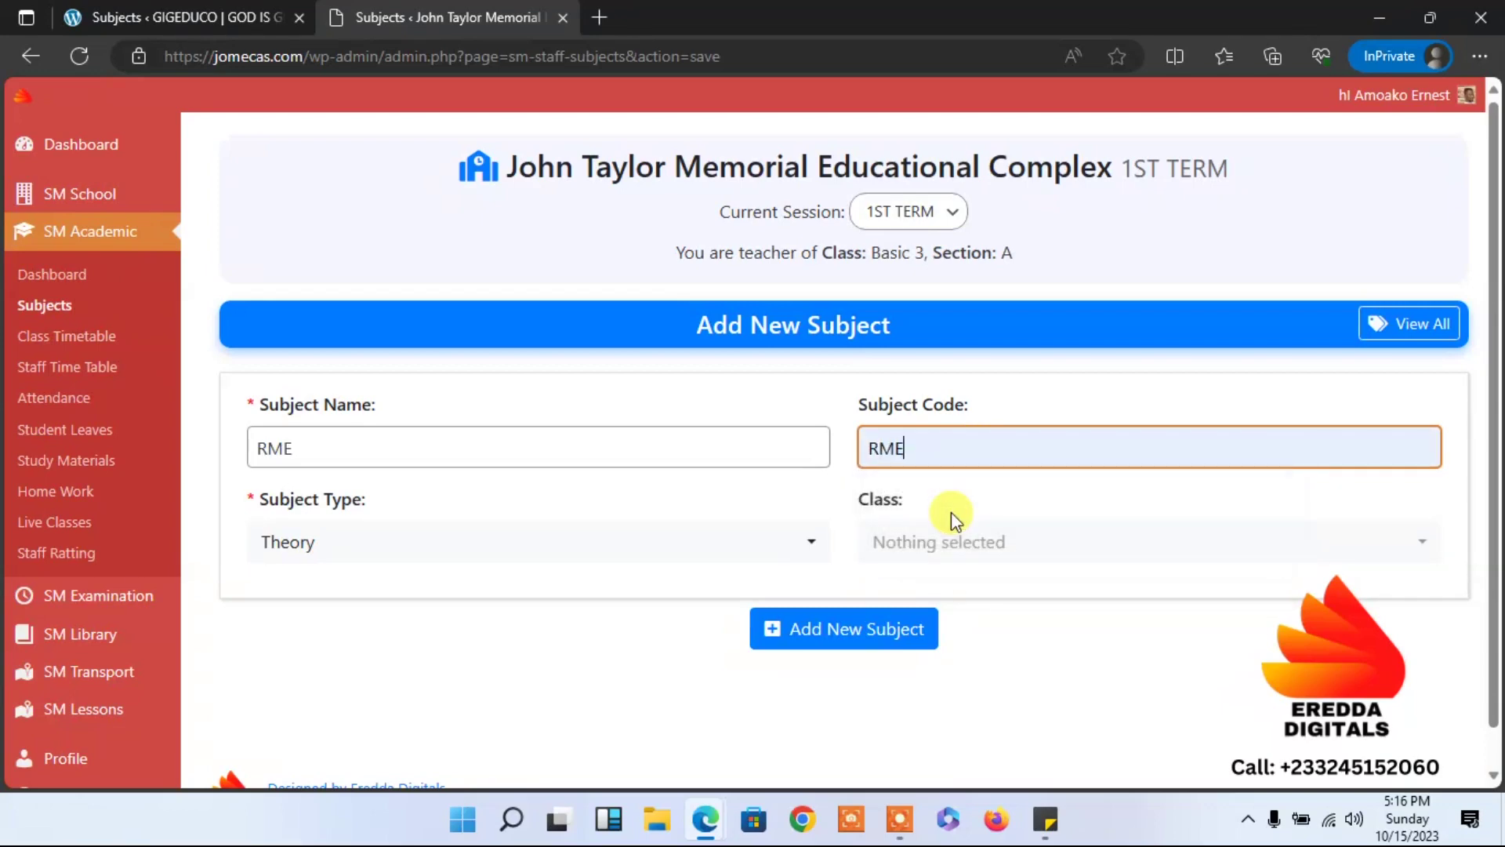
Assign RME to Basic 3 as an Objective subject and save it.
left_click(952, 533)
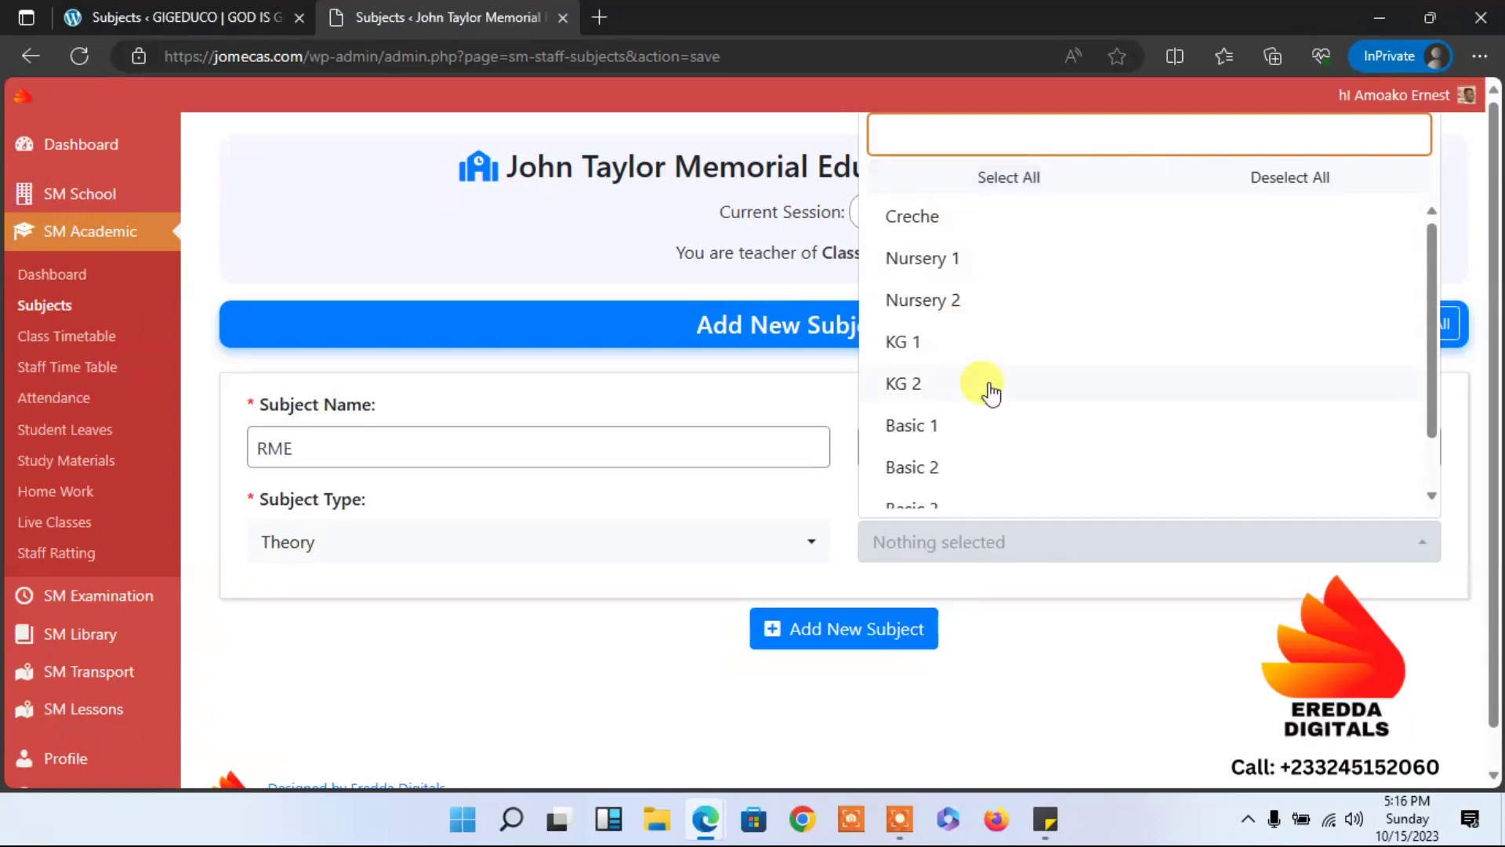
left_click(958, 504)
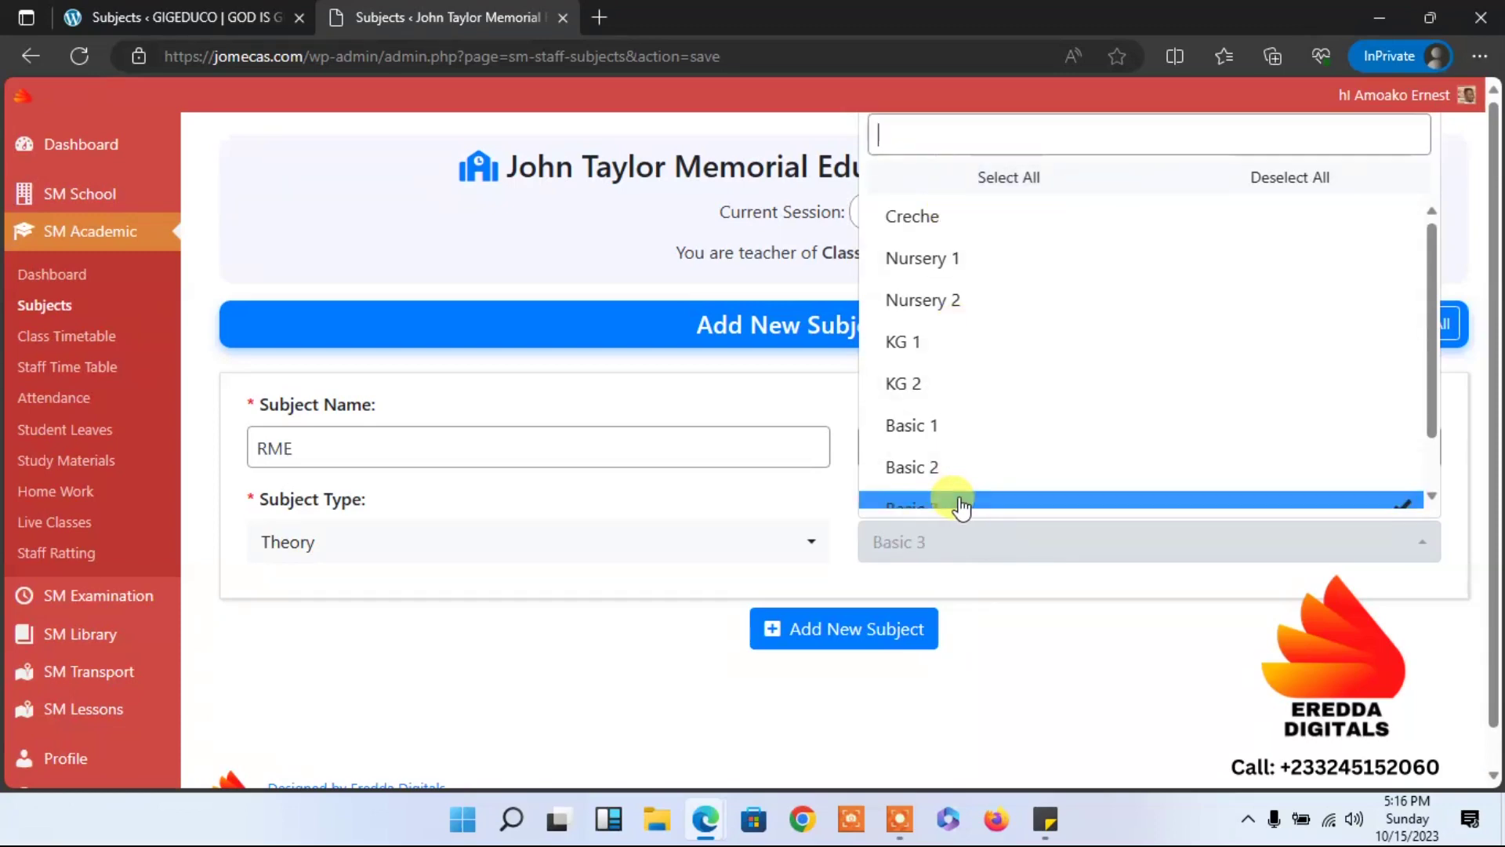
left_click(608, 606)
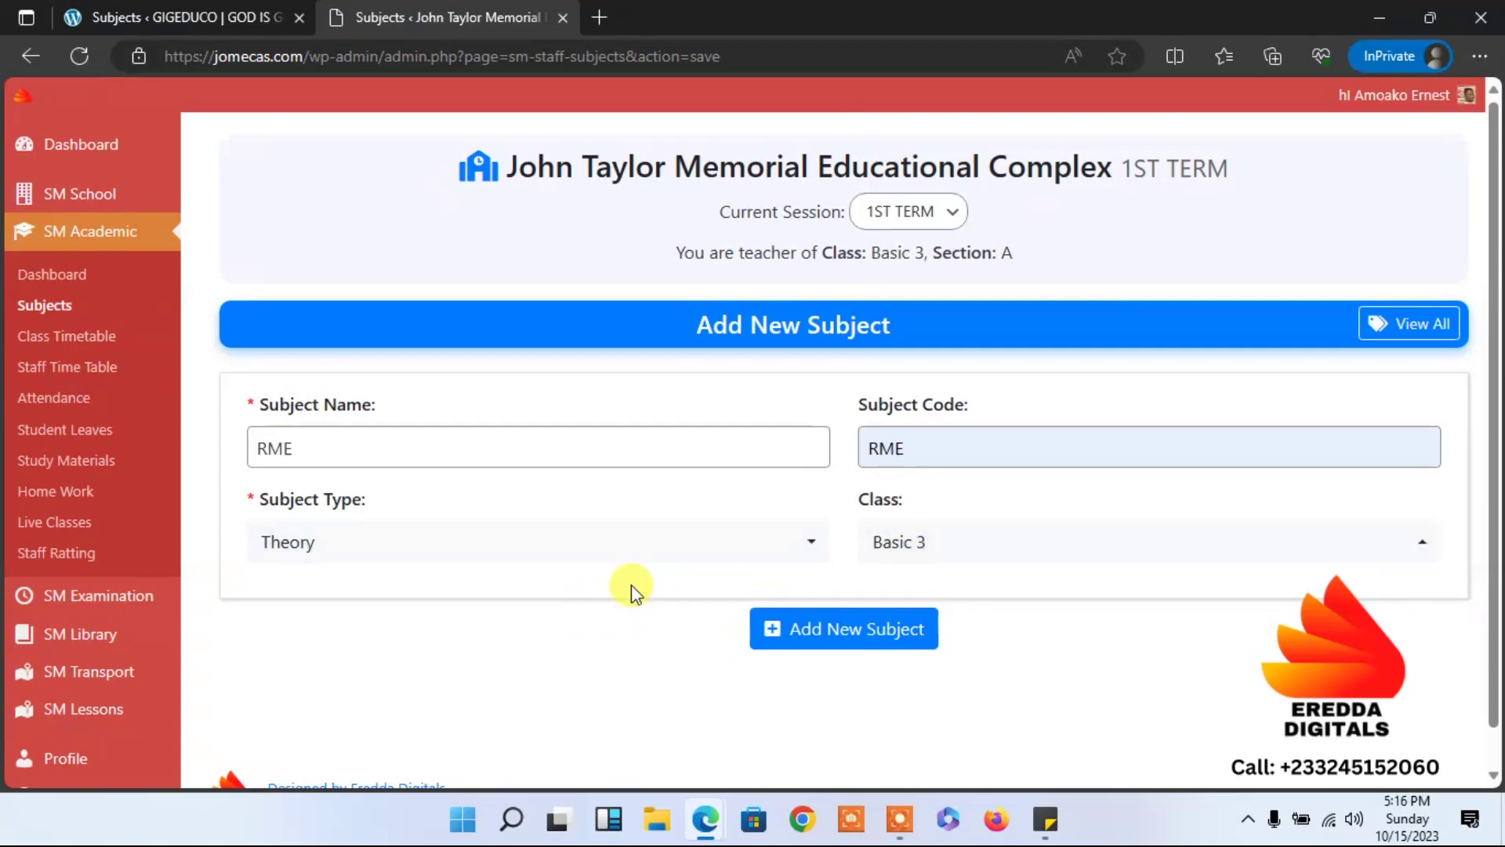
left_click(564, 558)
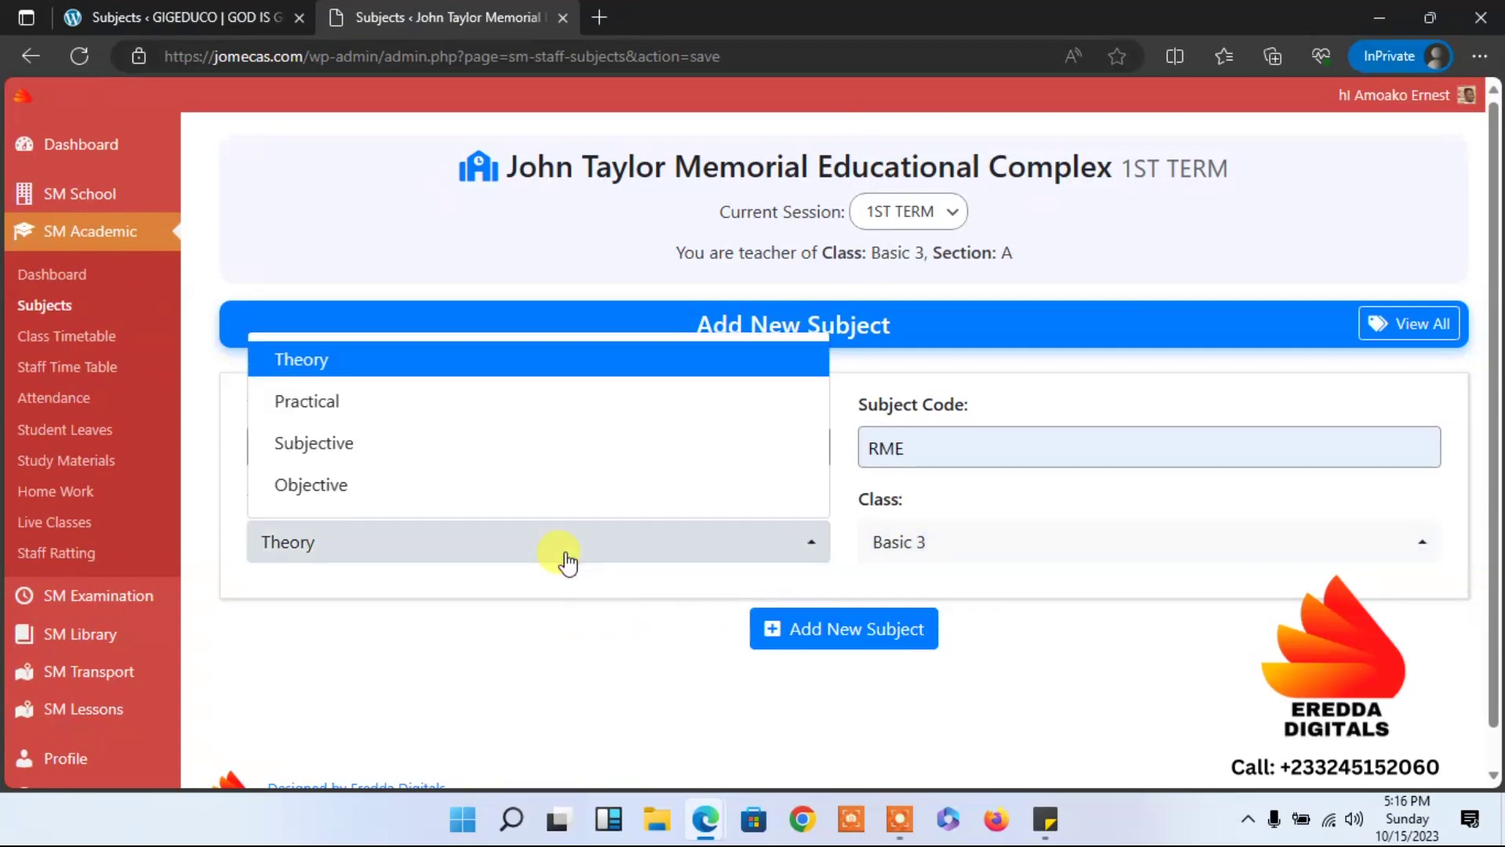
left_click(433, 493)
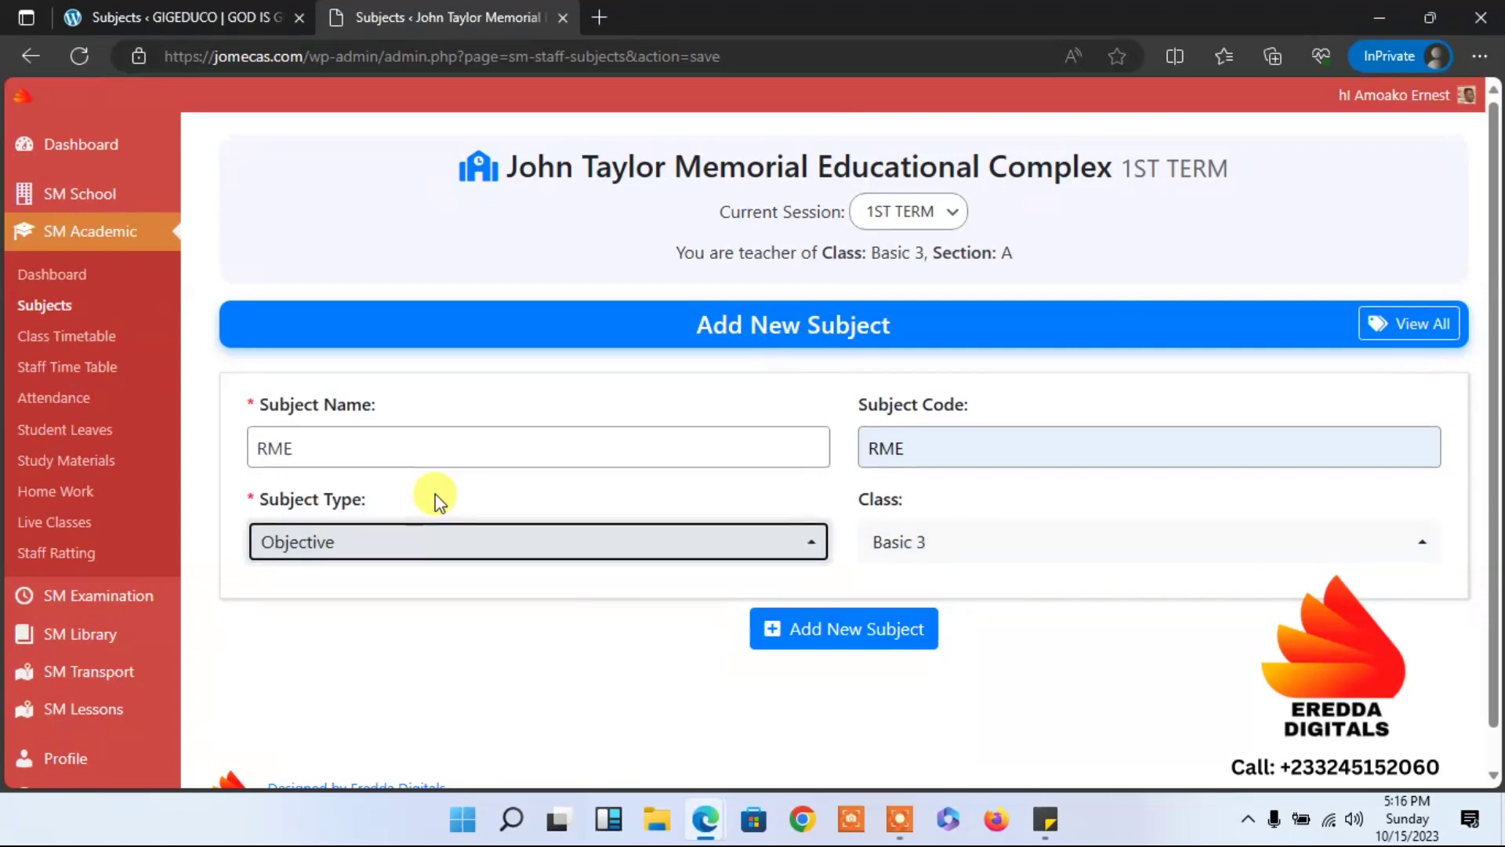
left_click(831, 639)
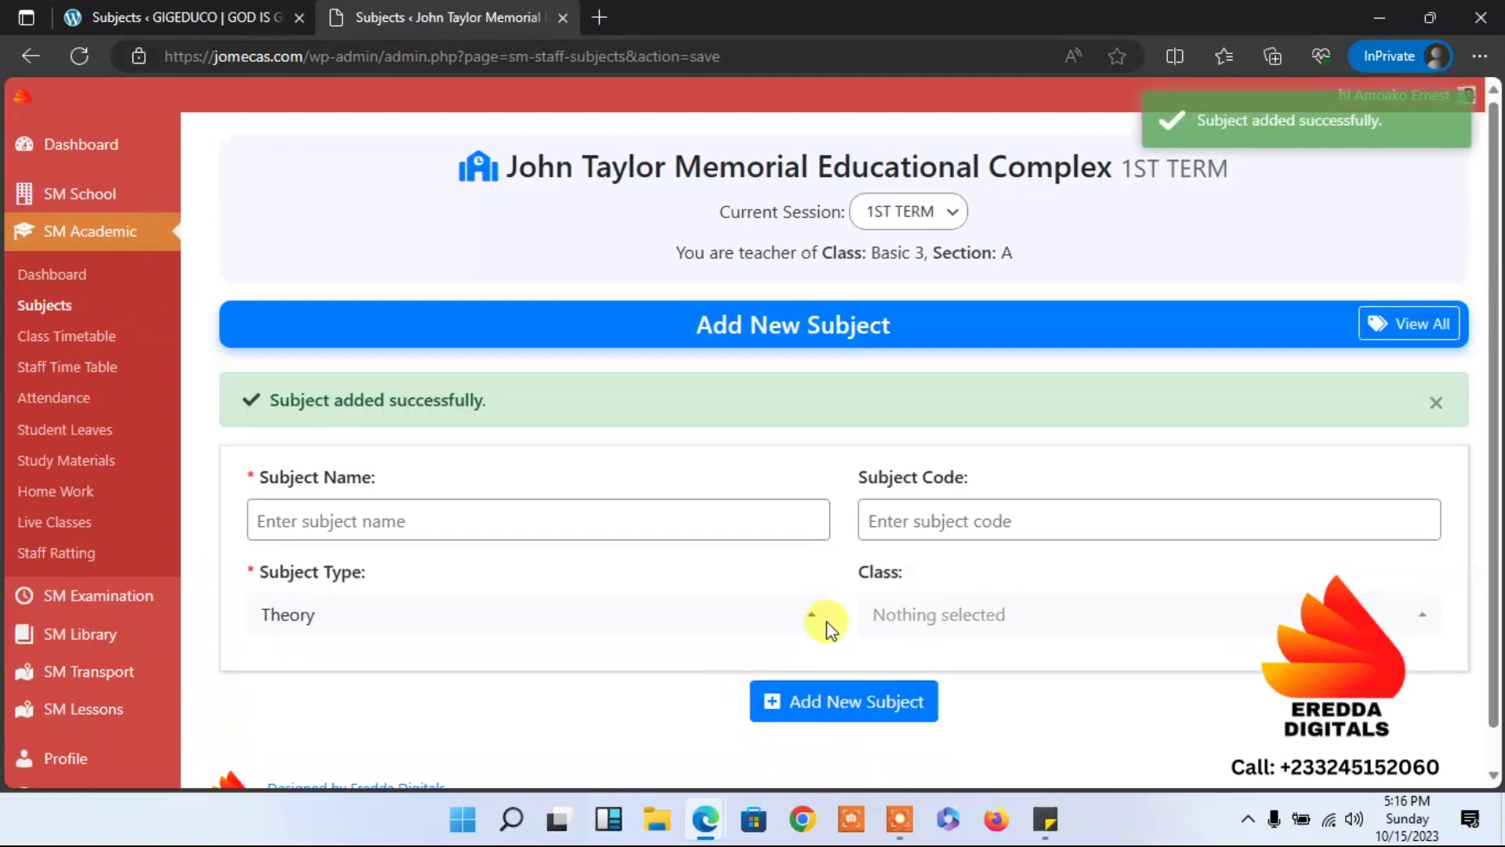
Delete the English Basic 4 subject from the Subjects list and confirm.
left_click(45, 305)
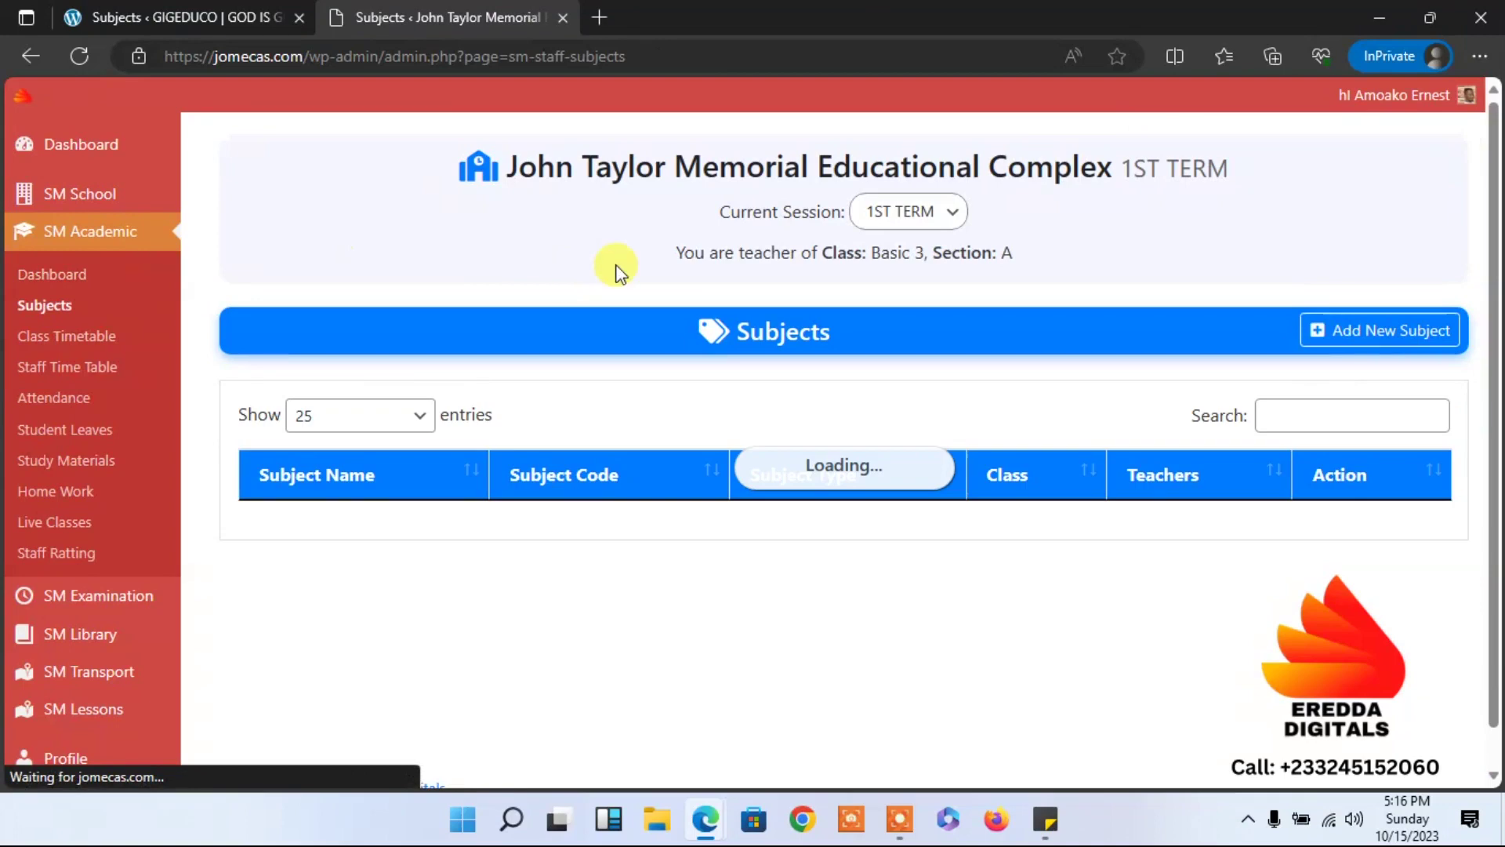
left_click_drag(1496, 149, 1497, 537)
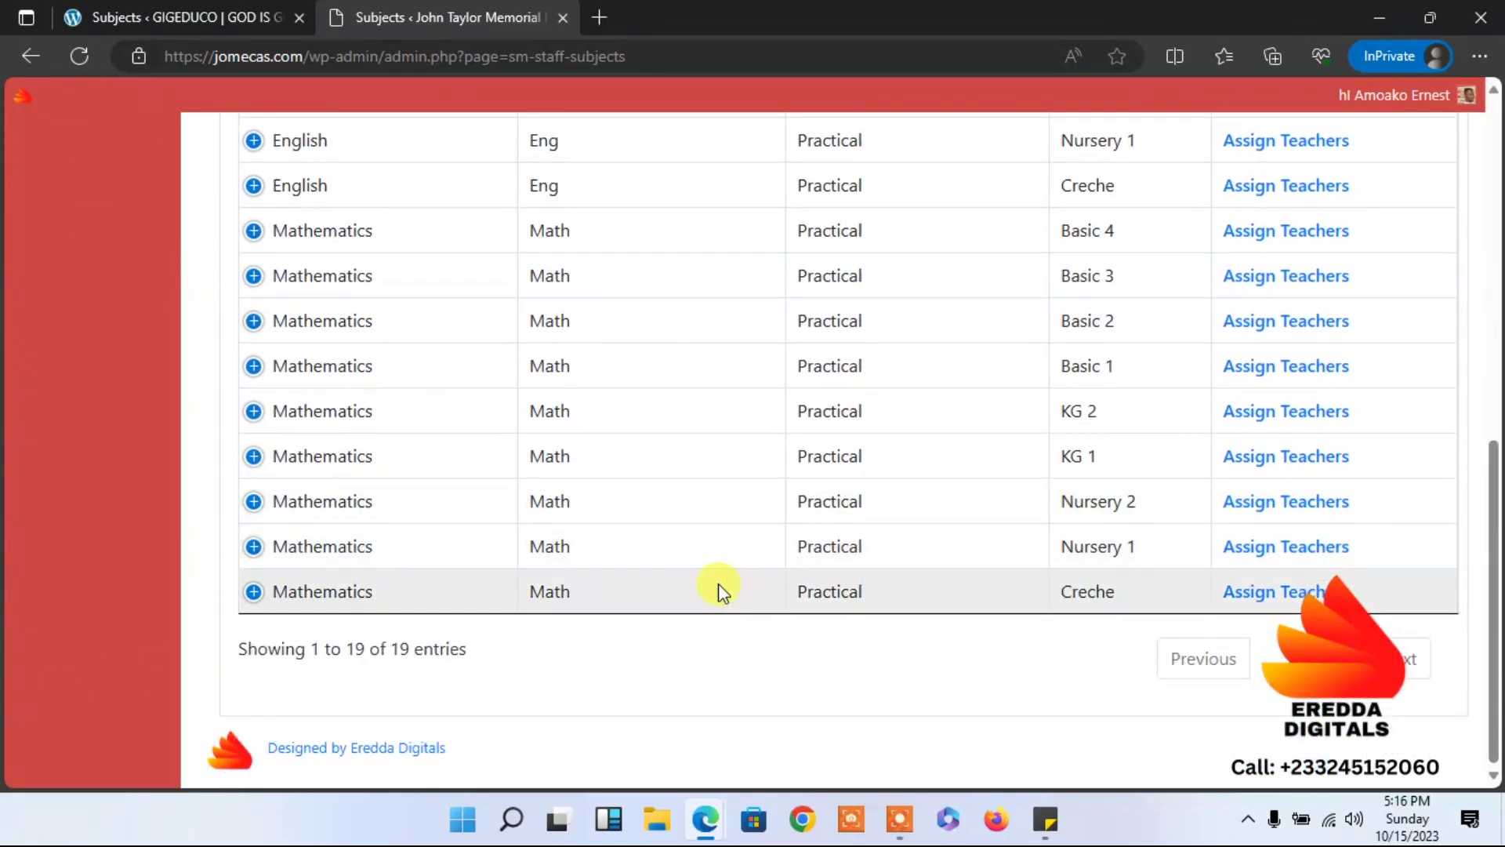
scroll(1488, 453, "up", 6)
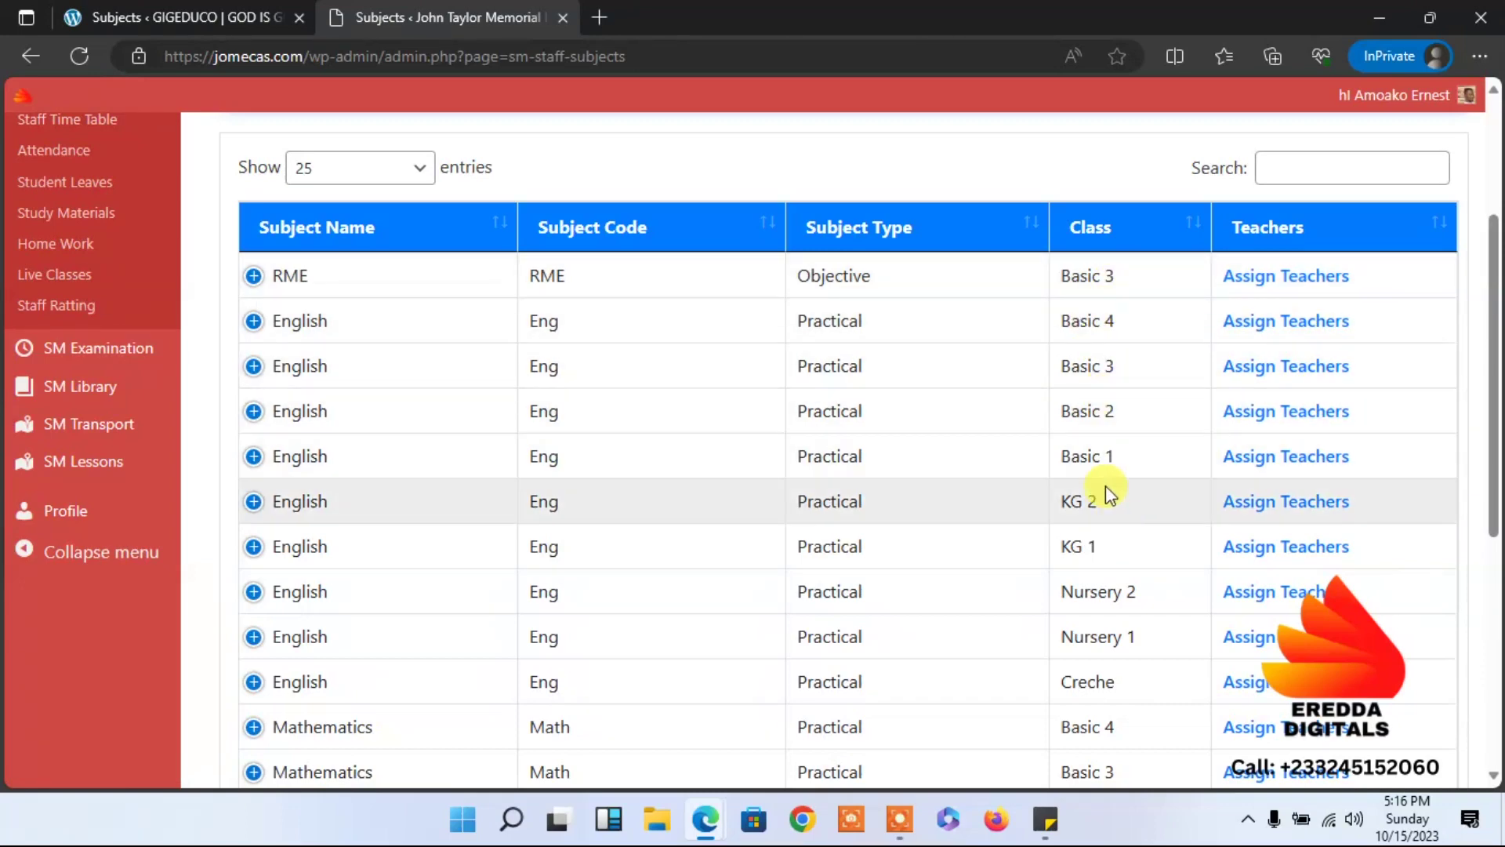
left_click(253, 321)
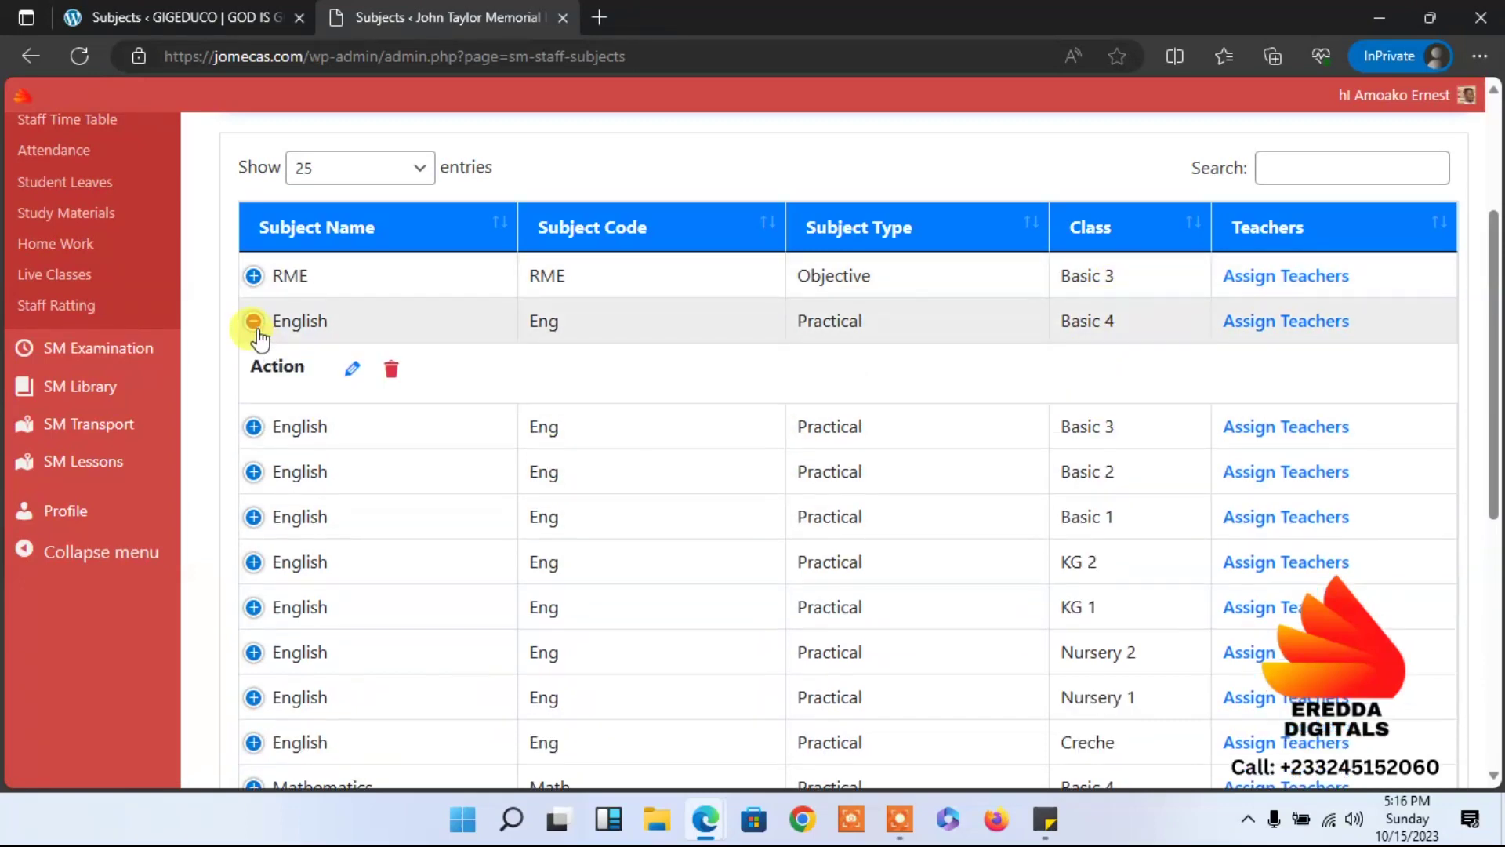
left_click(386, 374)
left_click(958, 484)
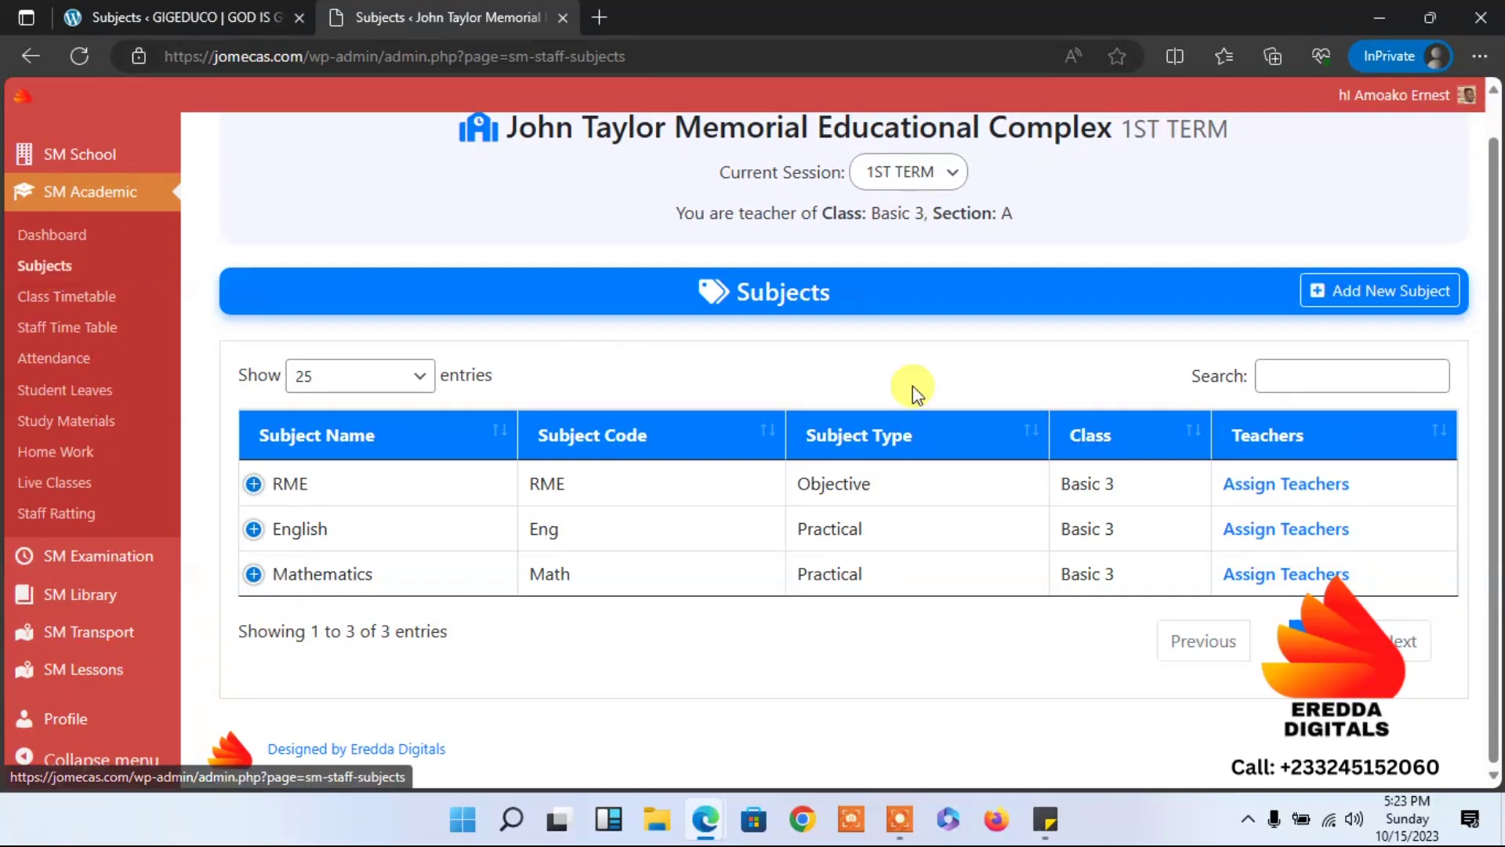
Assign the teacher to RME Basic 3 and return to the Subjects list.
left_click(1272, 486)
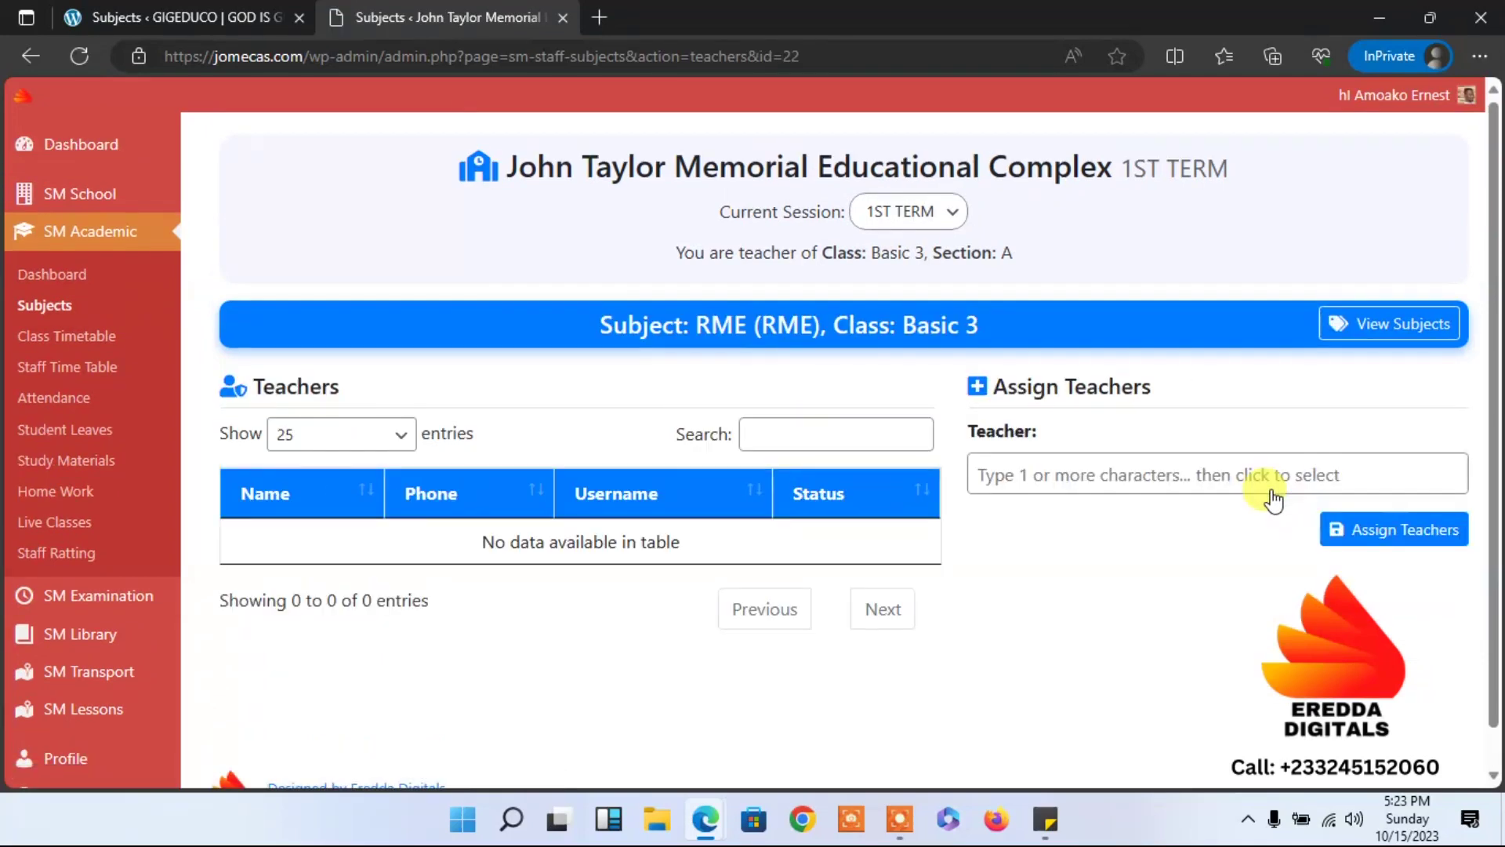
left_click(1225, 476)
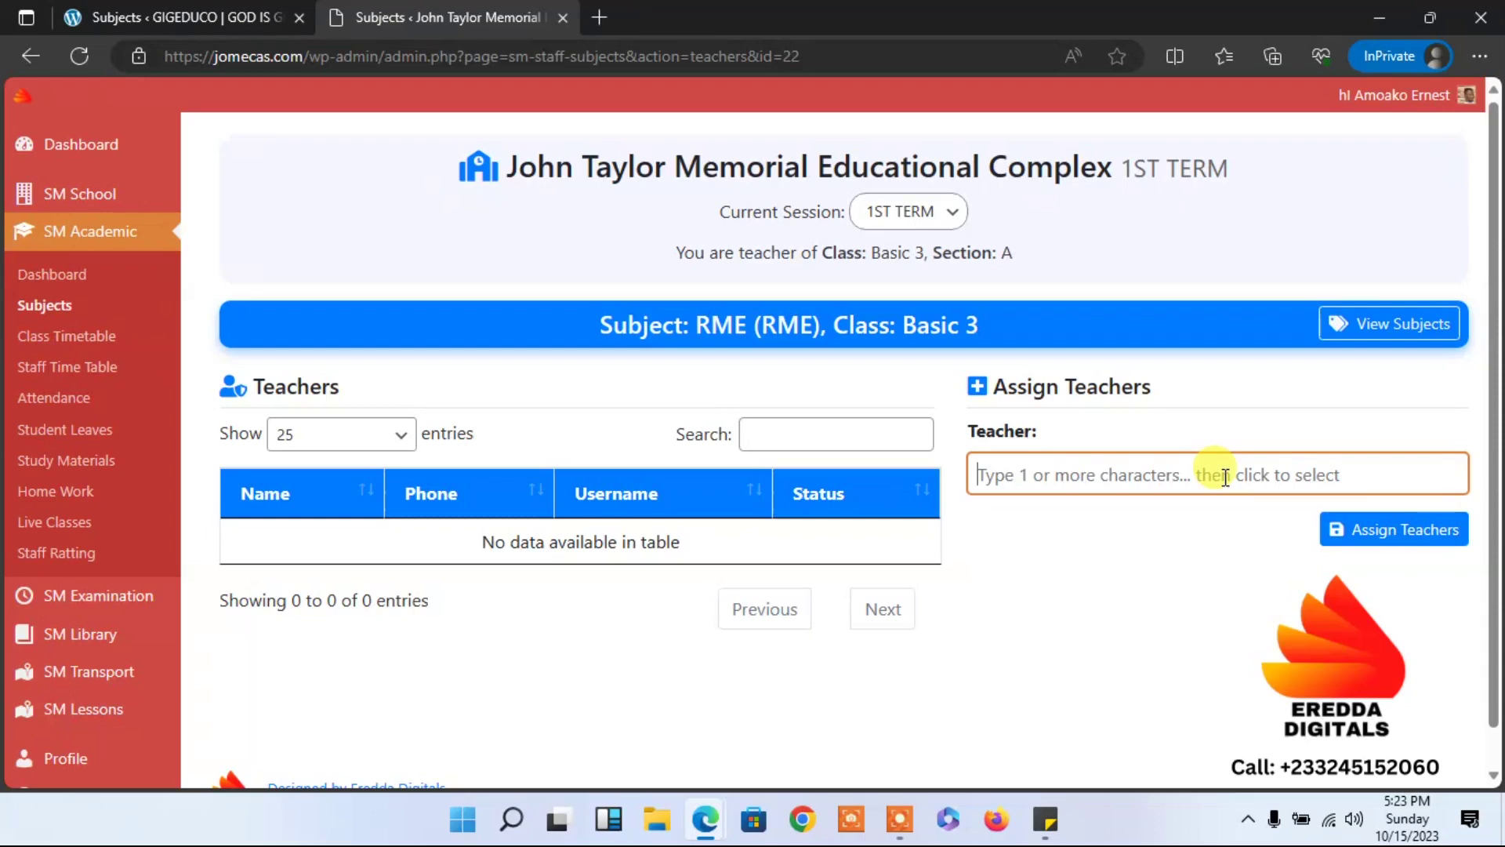
type("Dar")
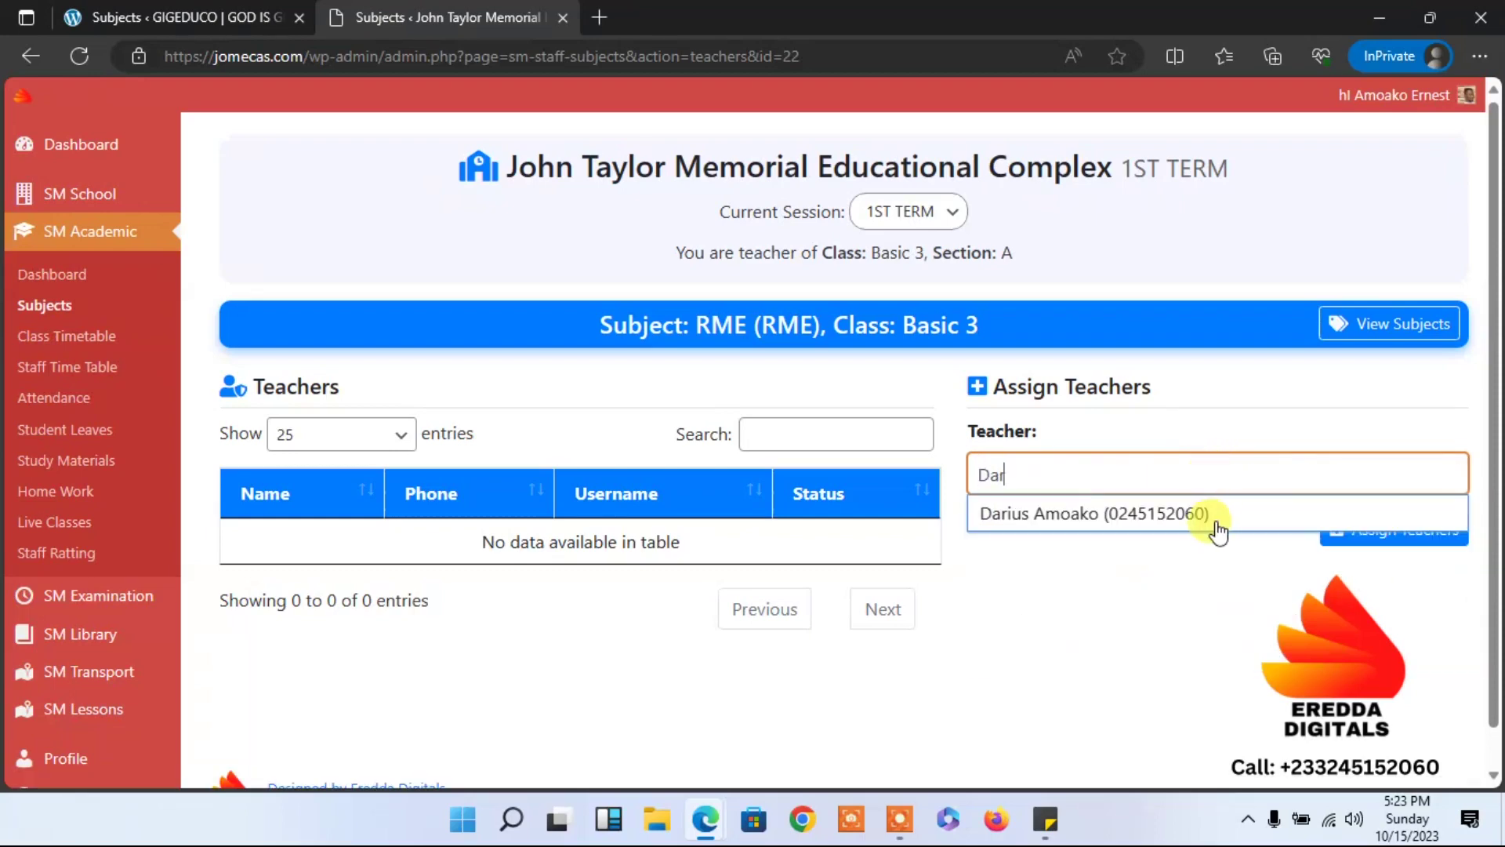
left_click(1217, 520)
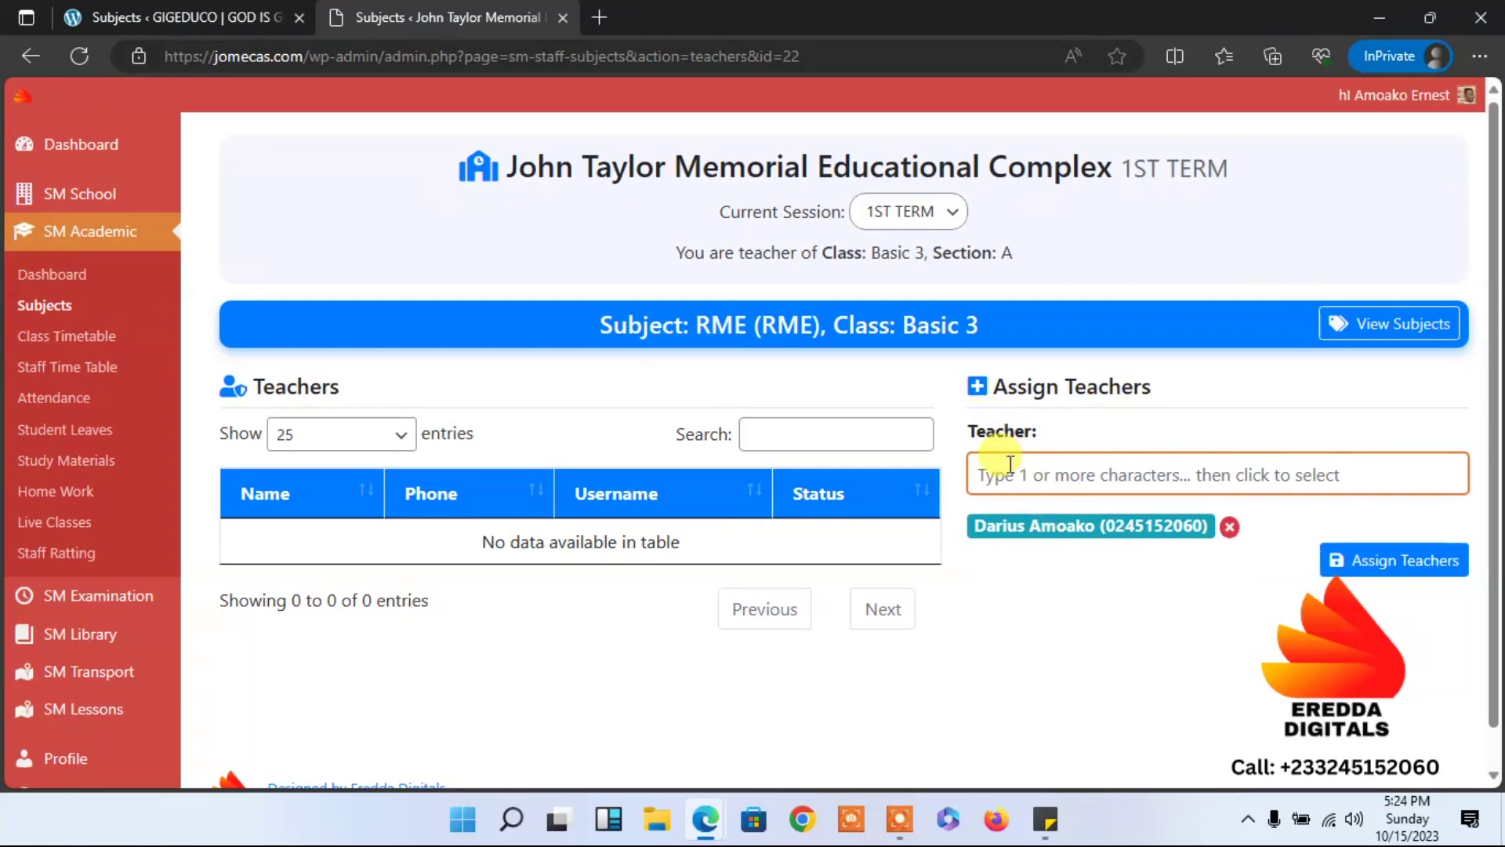
left_click(1389, 575)
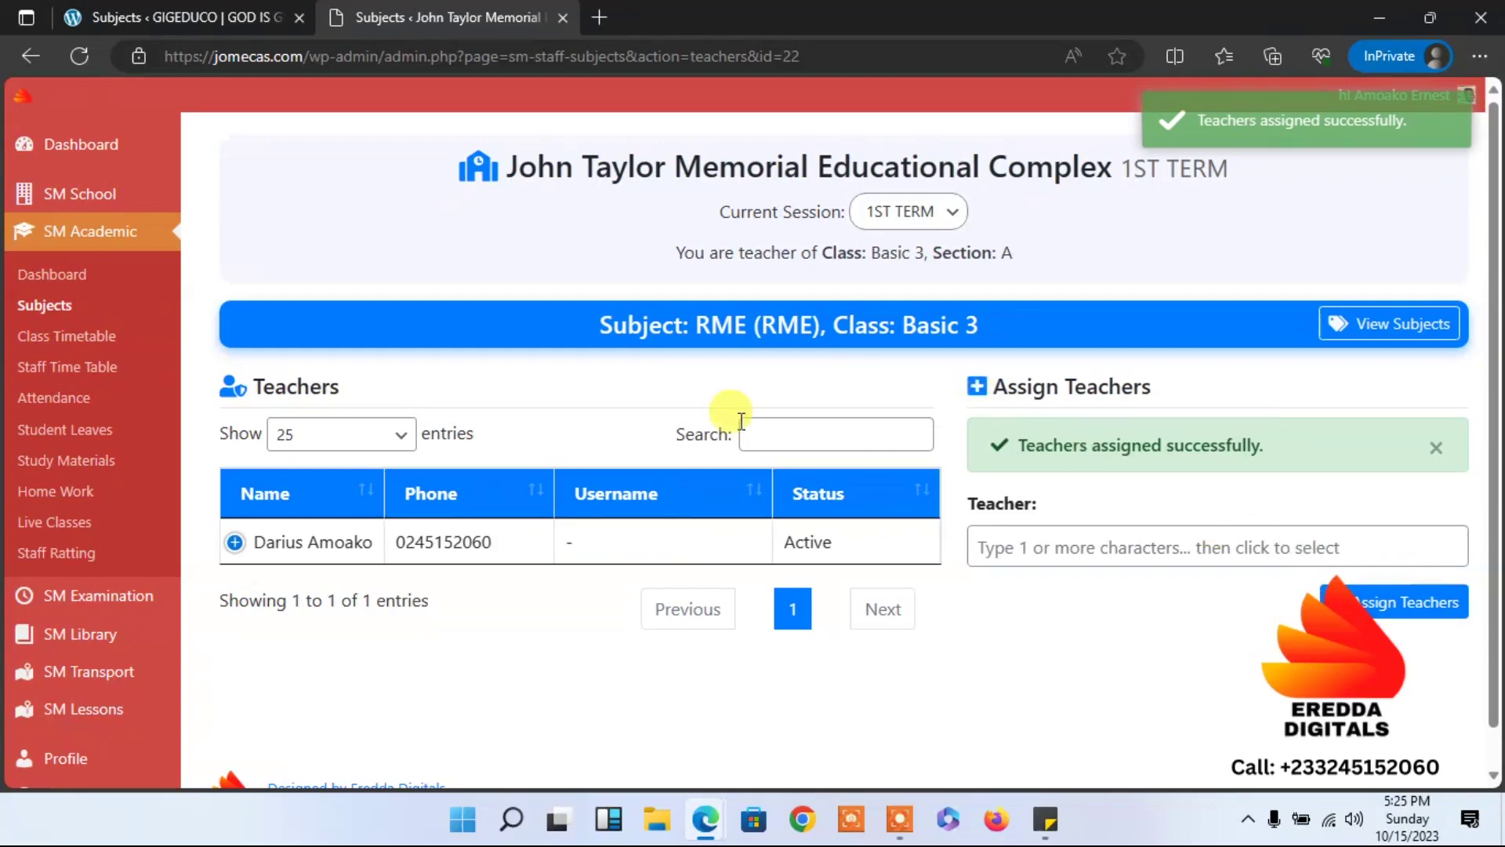
left_click(54, 311)
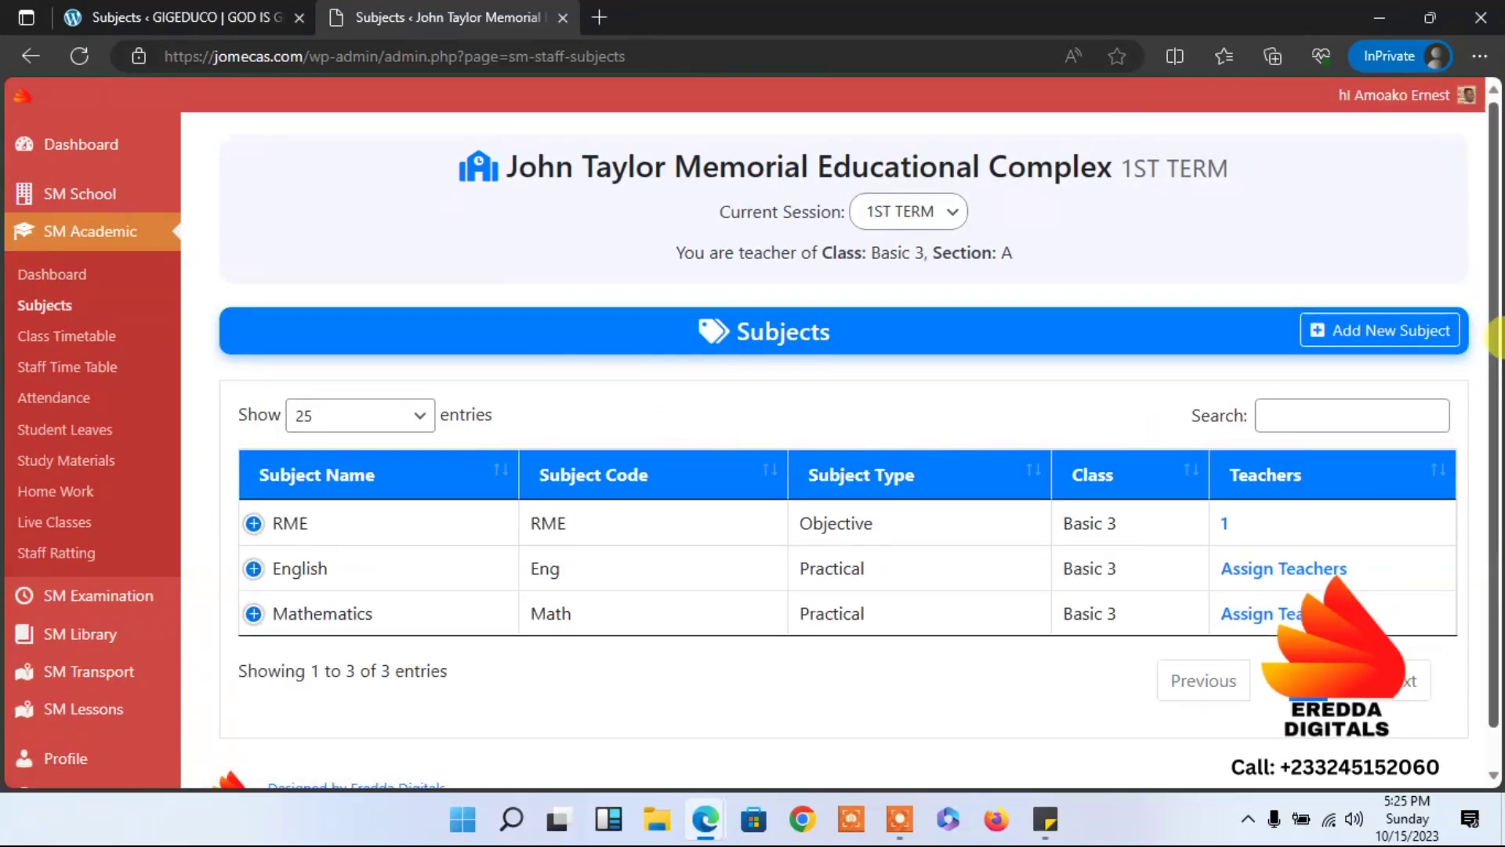
left_click_drag(1497, 337, 1498, 408)
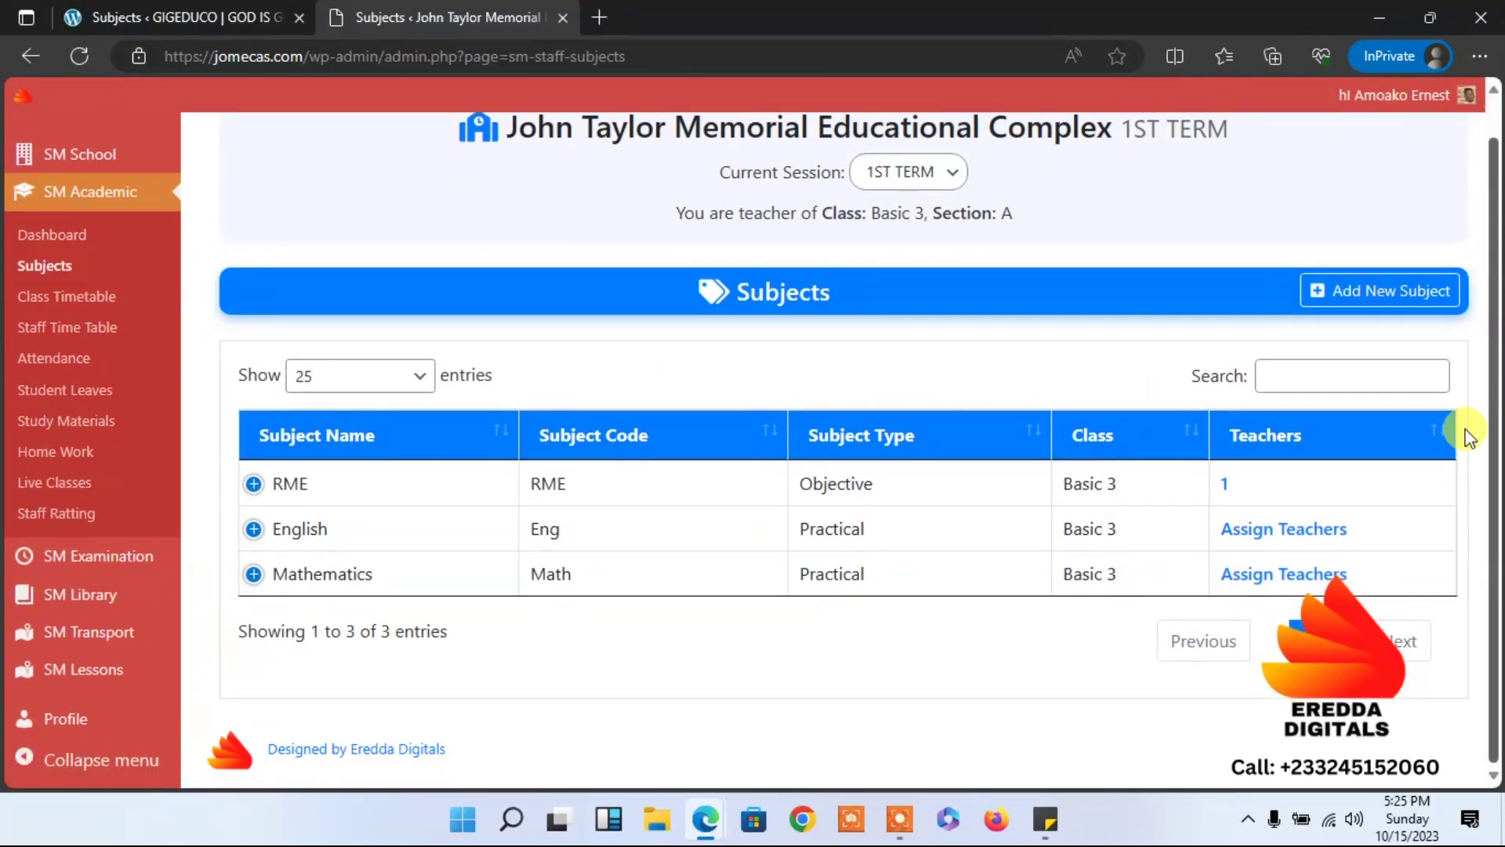
Assign the same teacher to English Basic 3 and return to the Subjects list.
left_click(1280, 534)
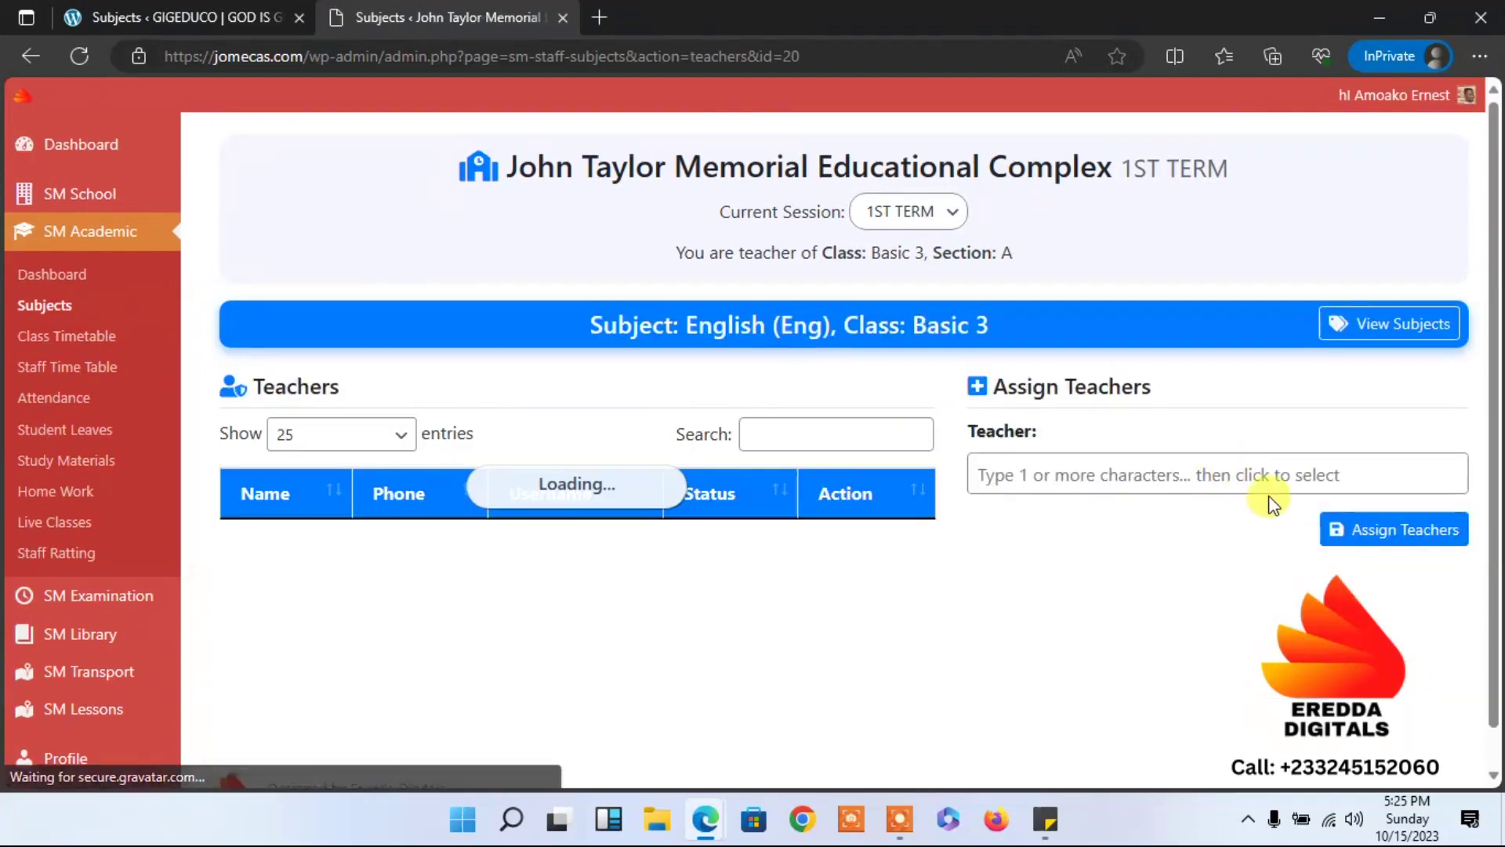
left_click(1231, 477)
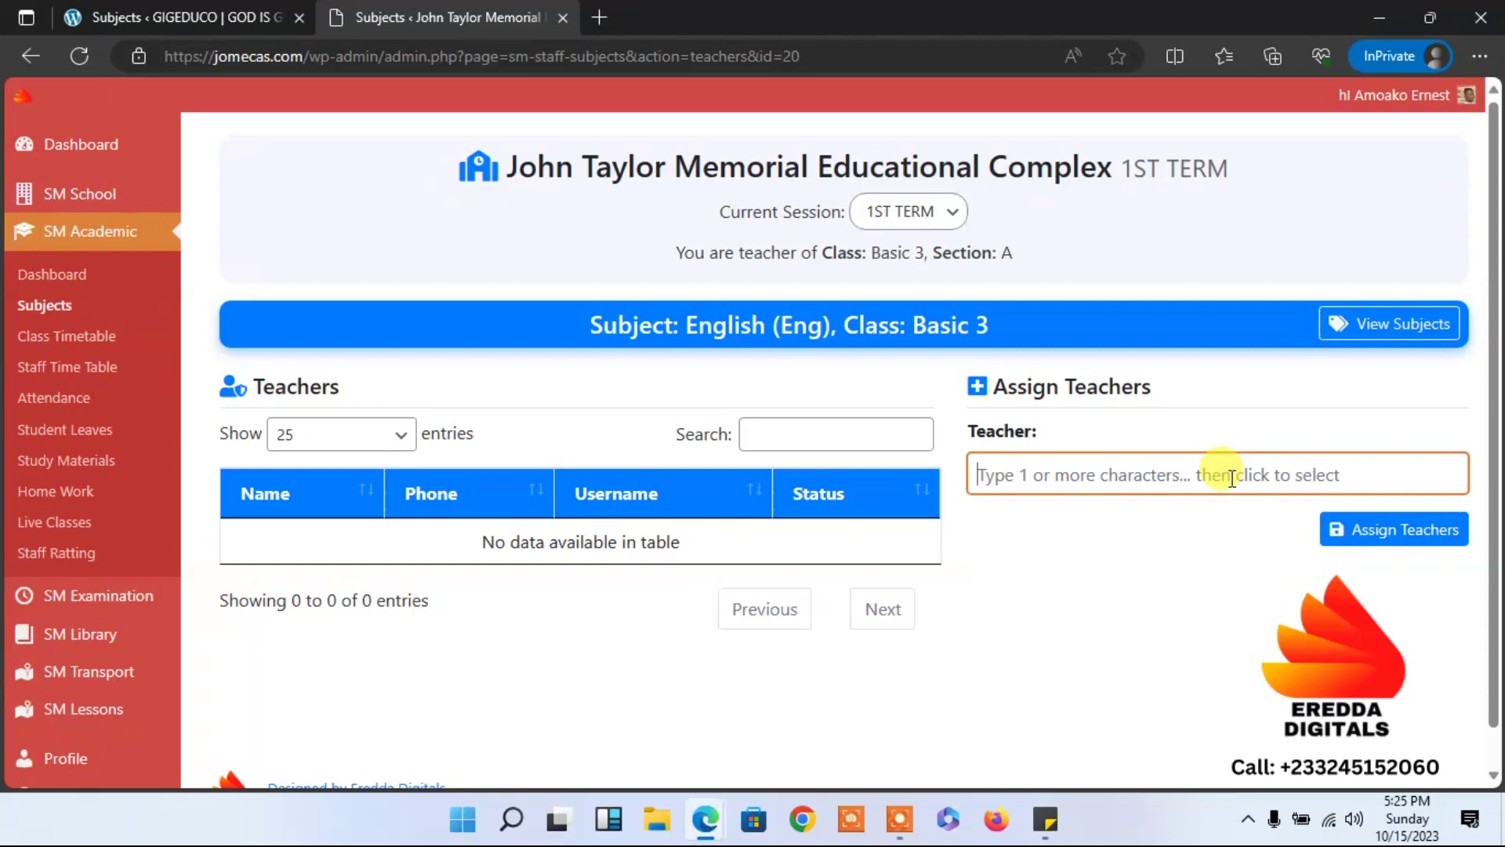
type("Dar")
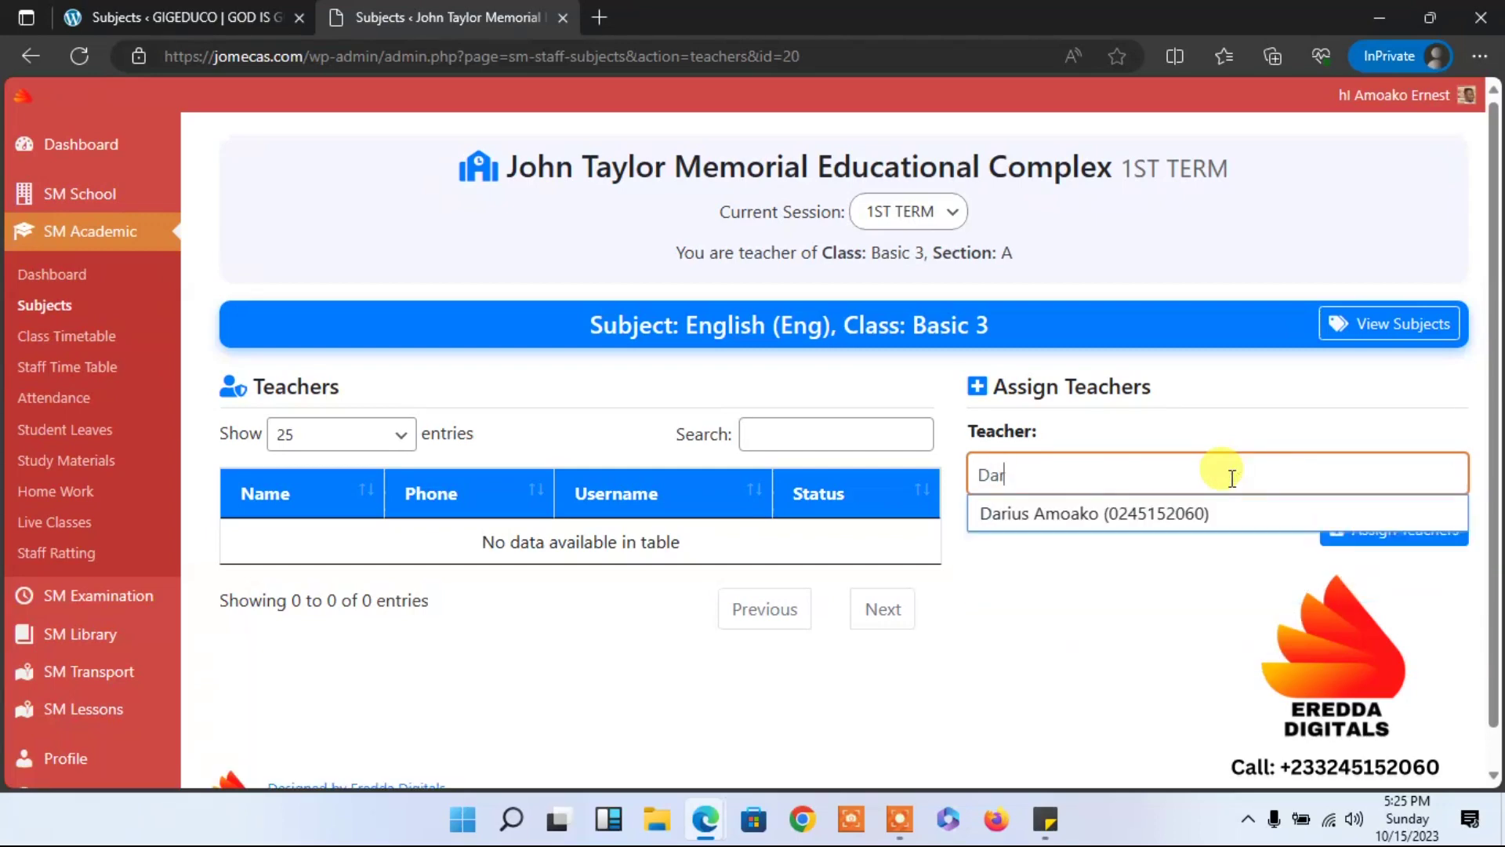
left_click(1184, 513)
left_click(1343, 560)
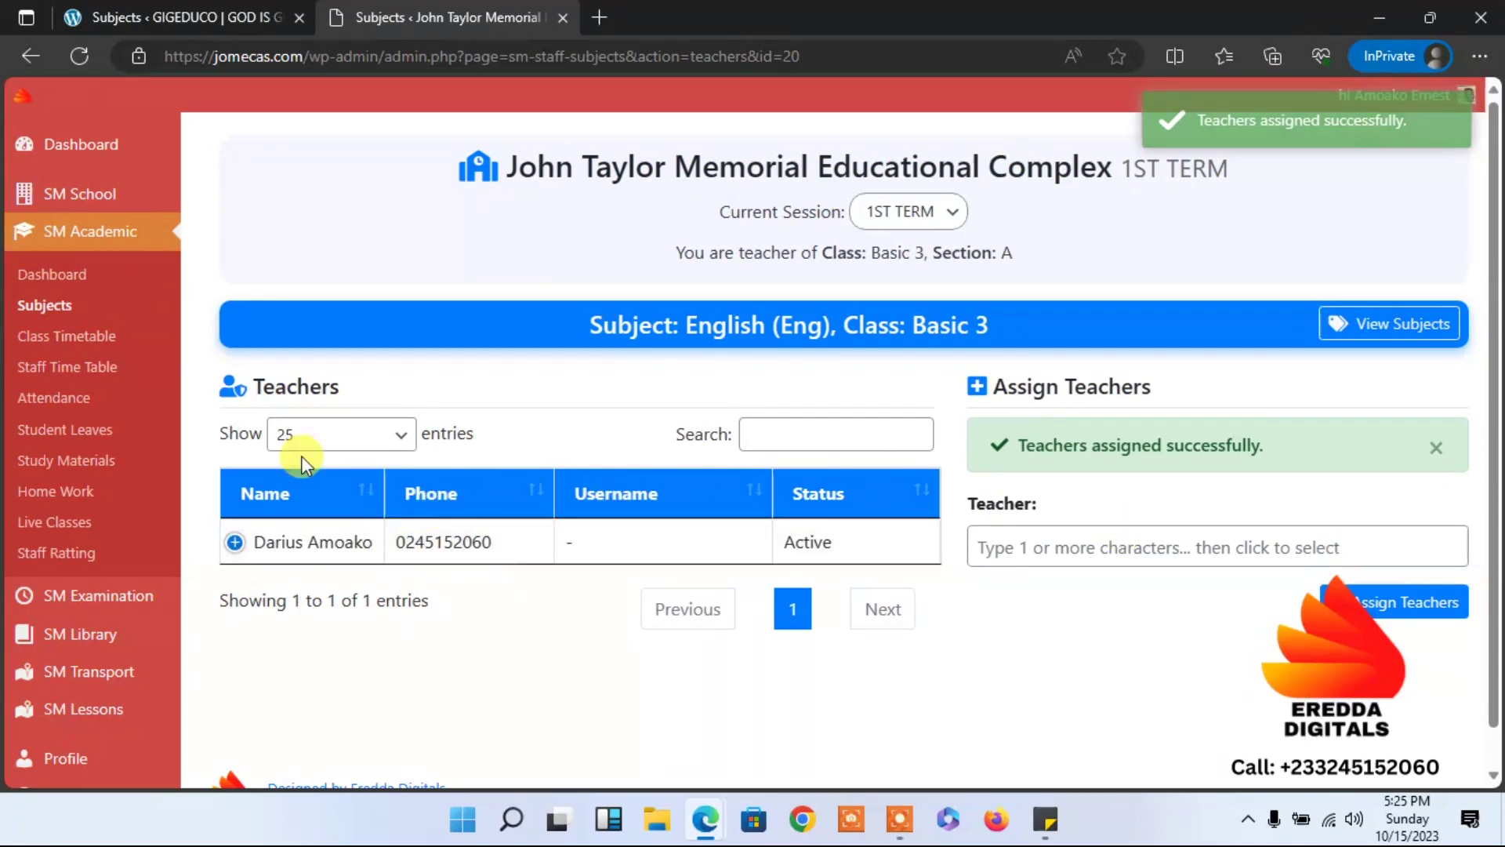
left_click(61, 308)
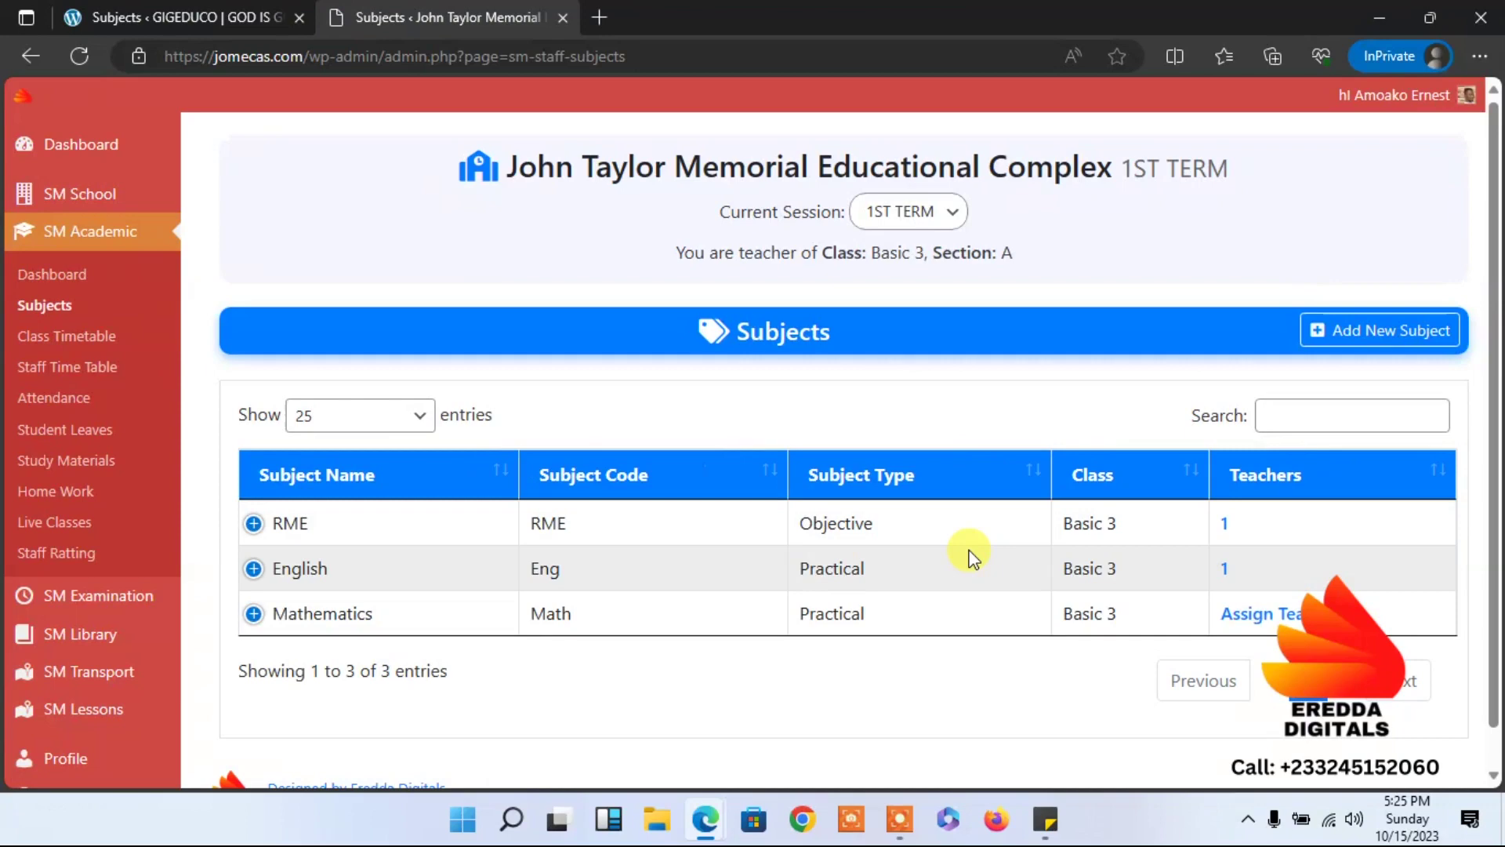
Assign the same teacher to Mathematics Basic 3 and reload the Subjects list.
left_click(1292, 619)
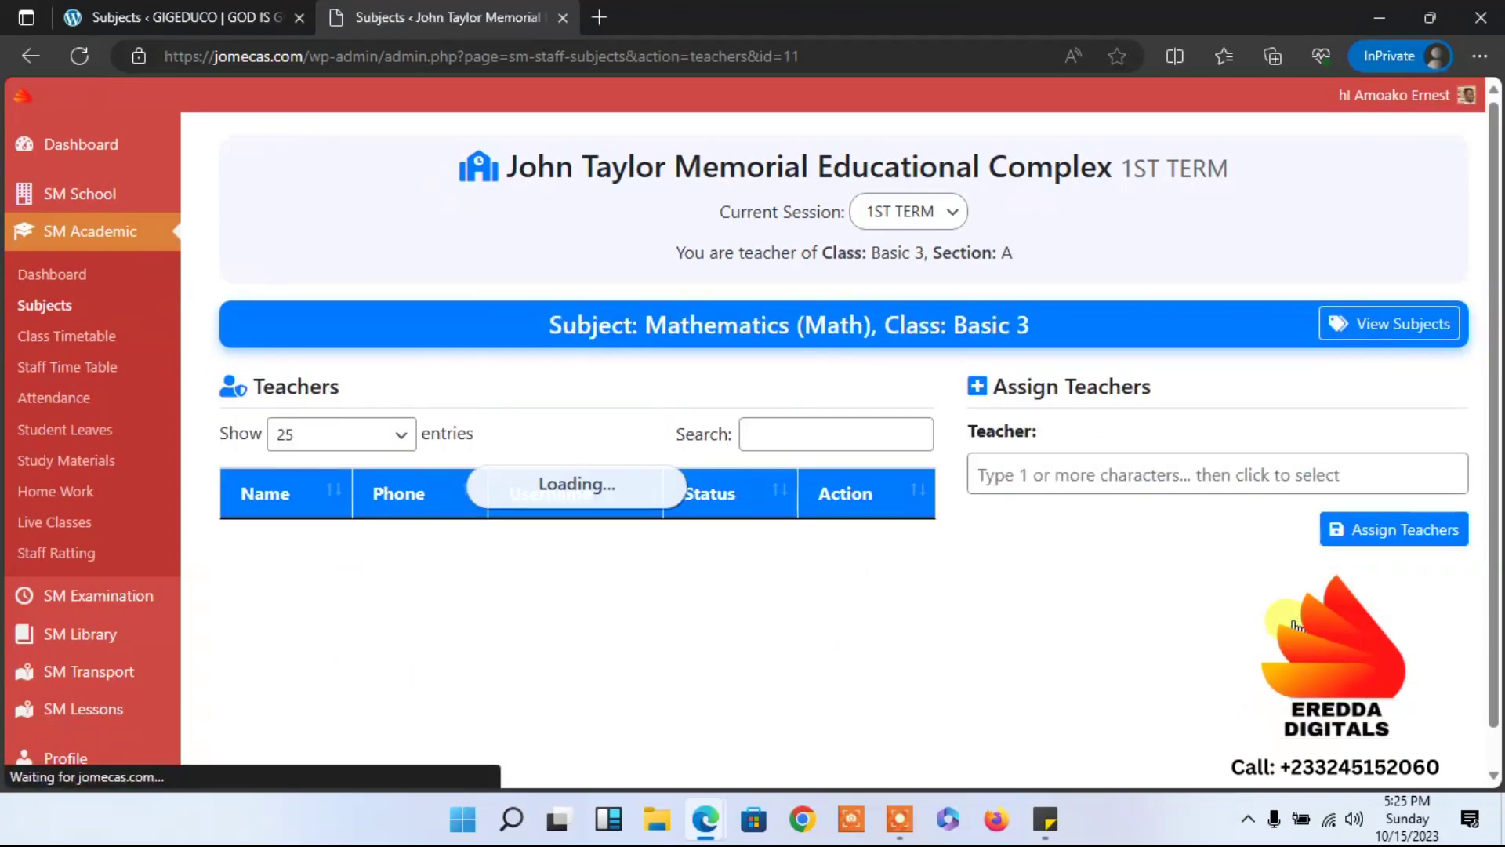
left_click(1182, 466)
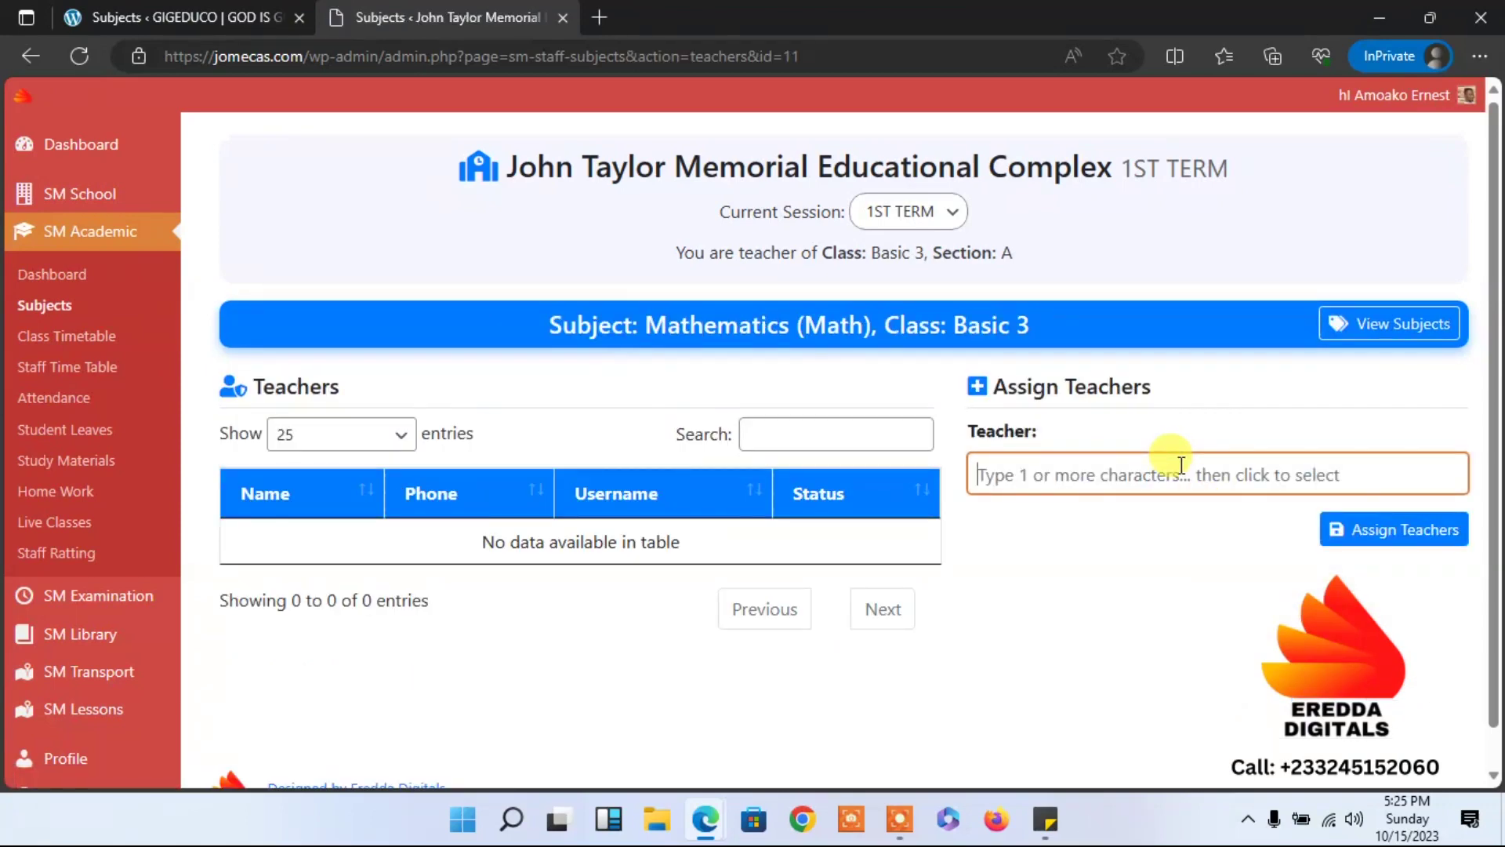
type("Dar")
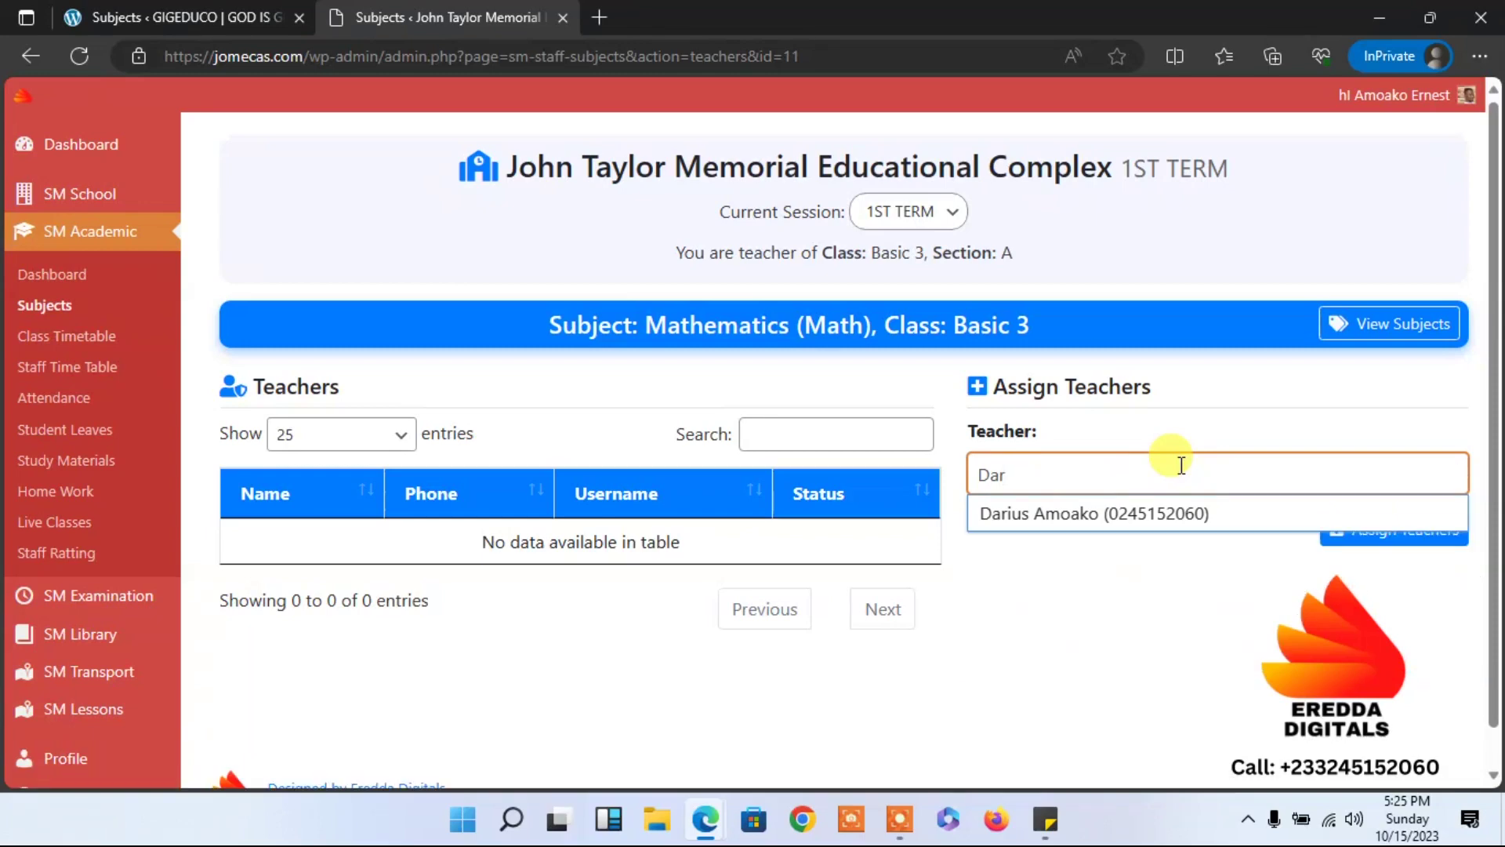
left_click(1184, 514)
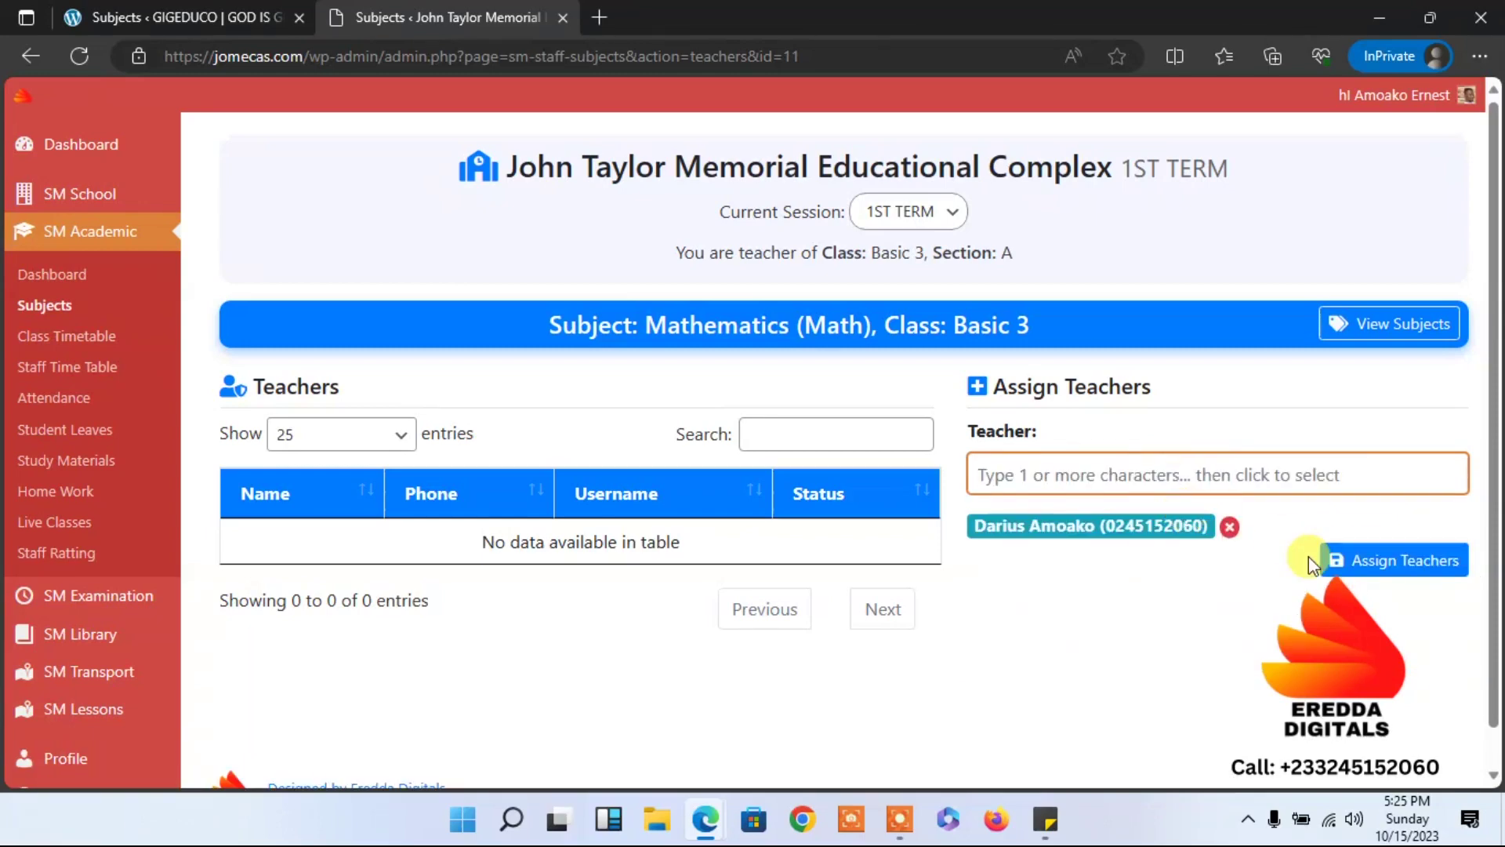
left_click(1366, 575)
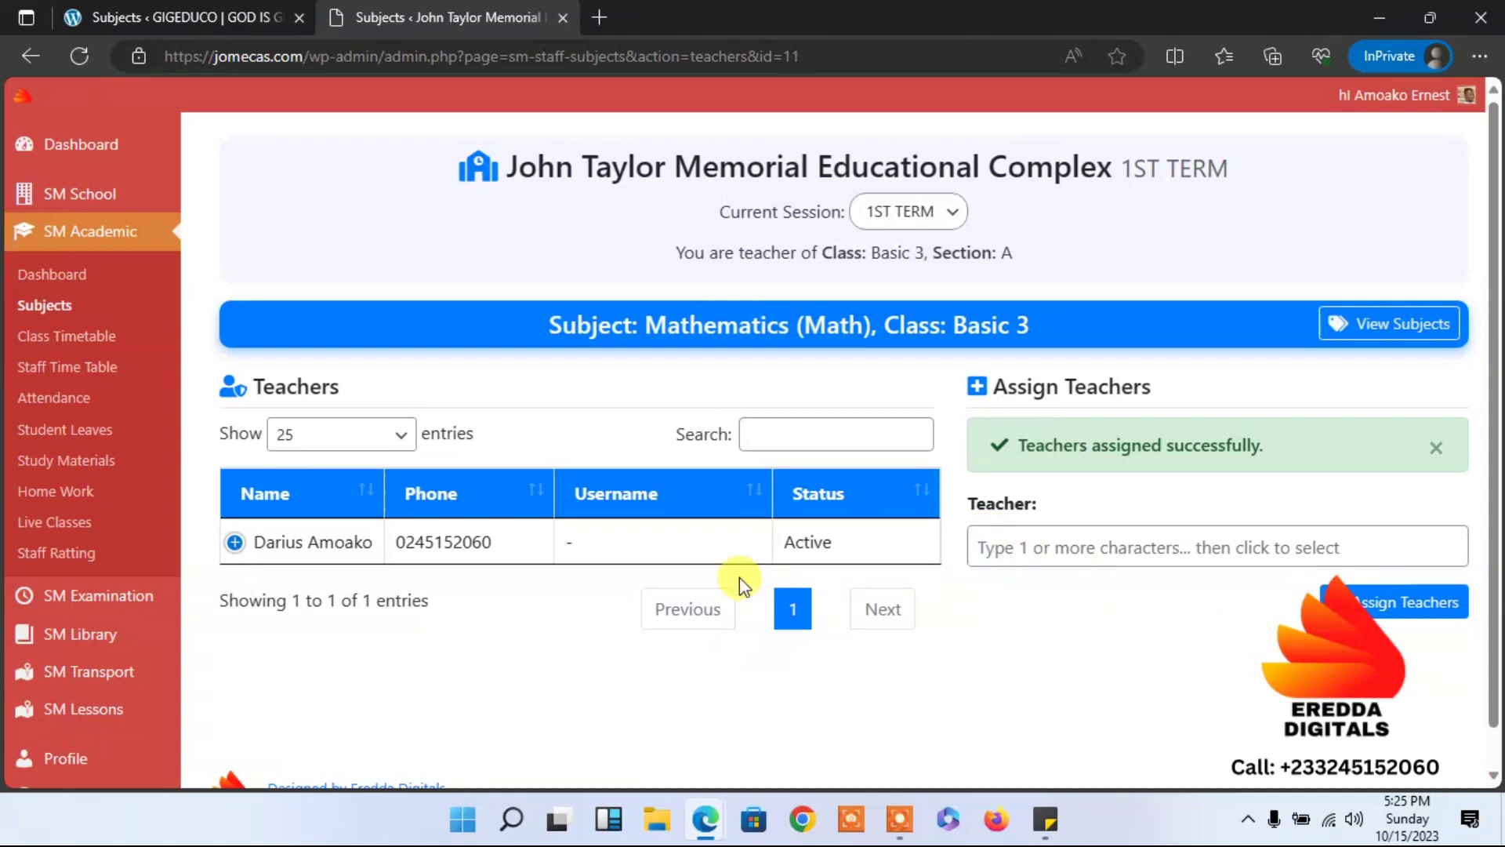
scroll(1445, 436, "down", 1)
scroll(1368, 235, "up", 1)
left_click(47, 312)
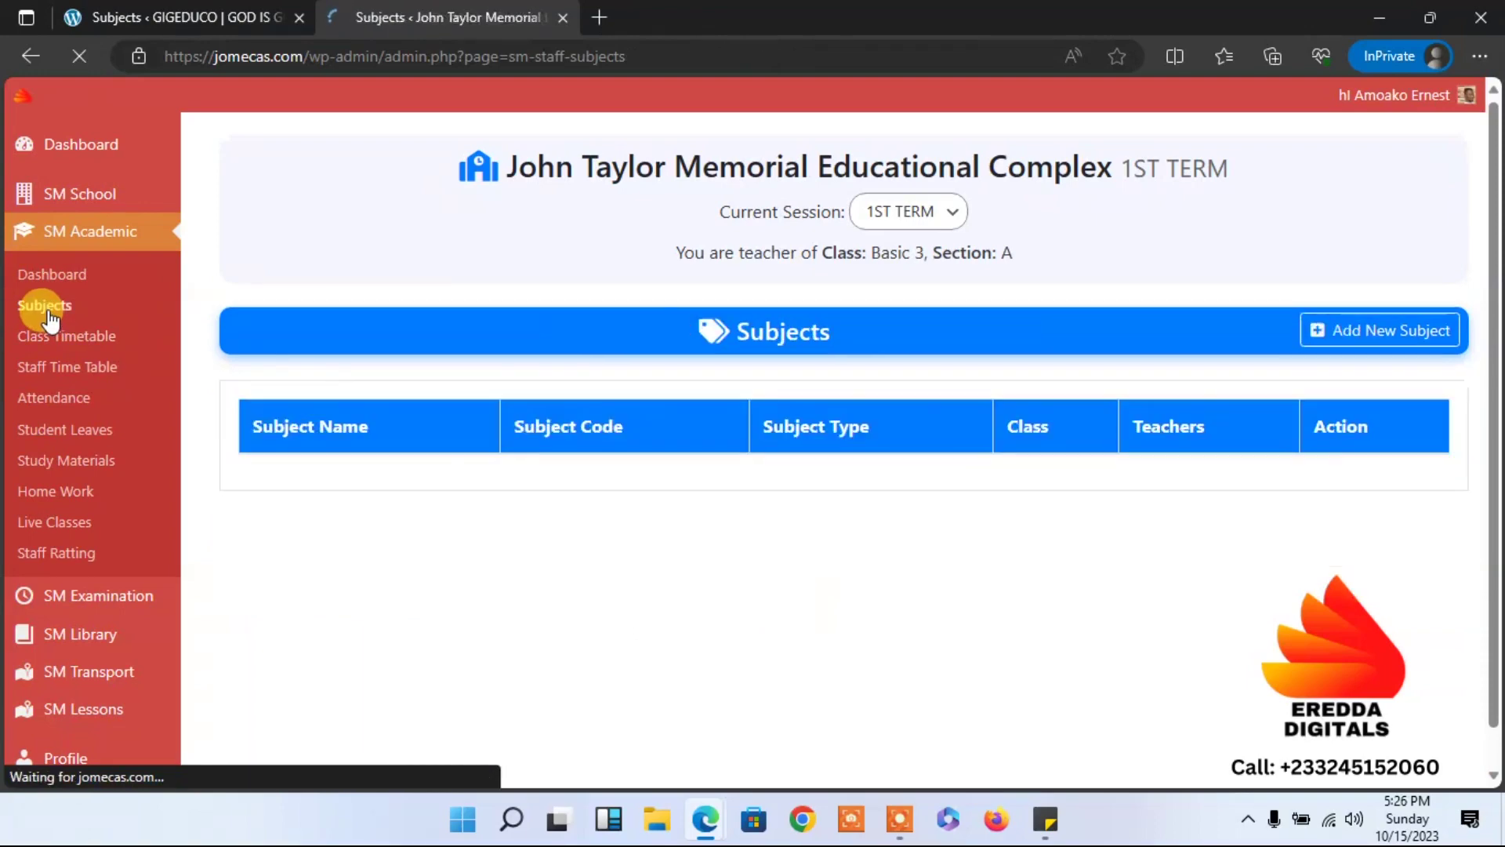